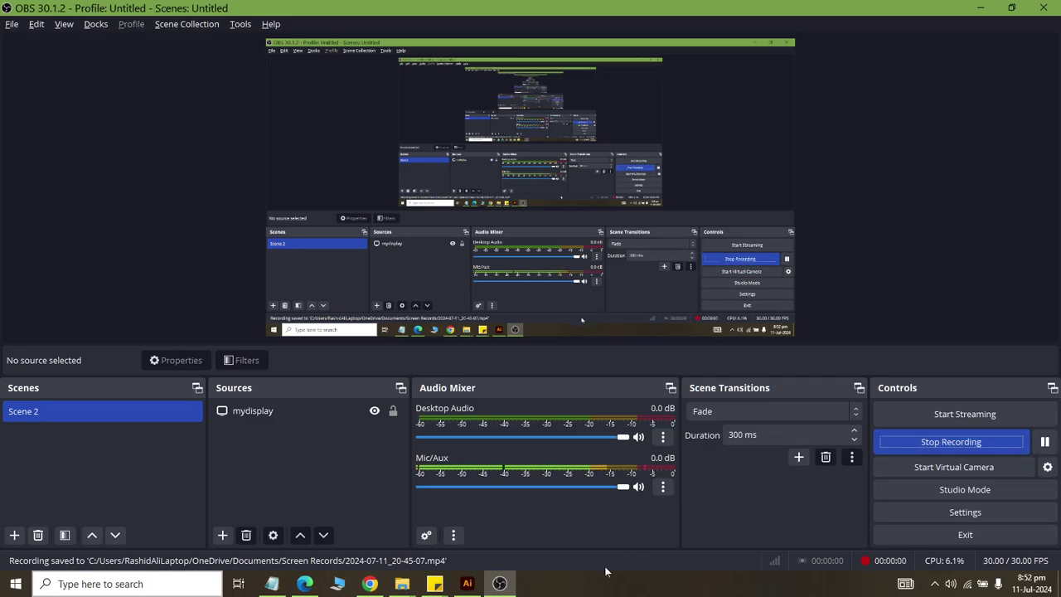
Start the OBS screen recording with 'Advance Rotation Skills.ai' shown in Illustrator
{"action": "left_click", "coordinate": [467, 583]}
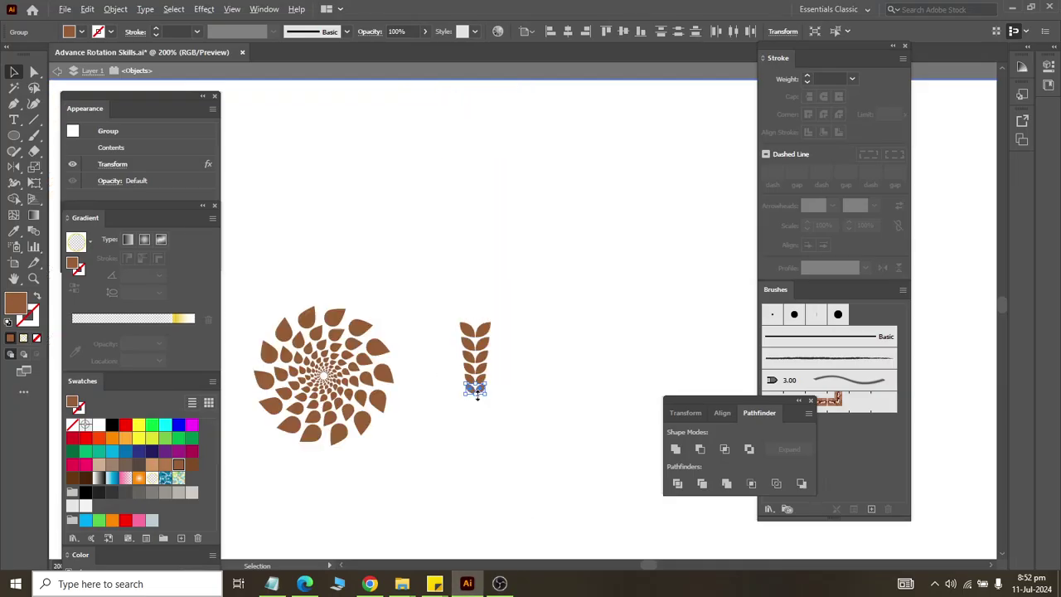
Draw a small circle with the Ellipse Tool on the empty canvas
{"action": "scroll", "coordinate": [476, 355], "scroll_direction": "up", "scroll_amount": 1}
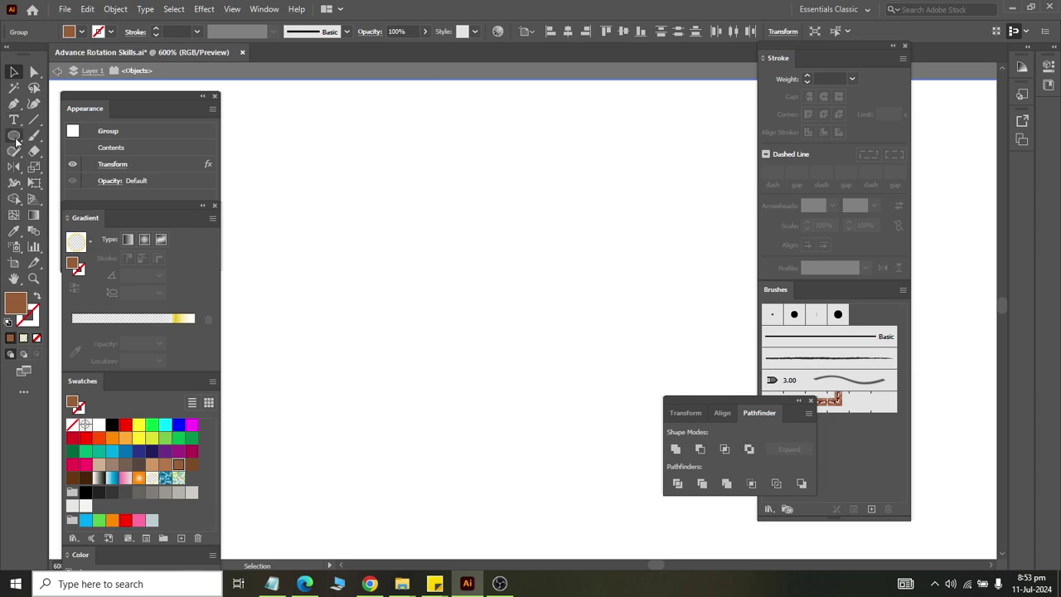
{"action": "left_click_drag", "start_coordinate": [16, 142], "coordinate": [52, 137]}
{"action": "left_click", "coordinate": [53, 136]}
{"action": "left_click_drag", "start_coordinate": [14, 136], "coordinate": [85, 175]}
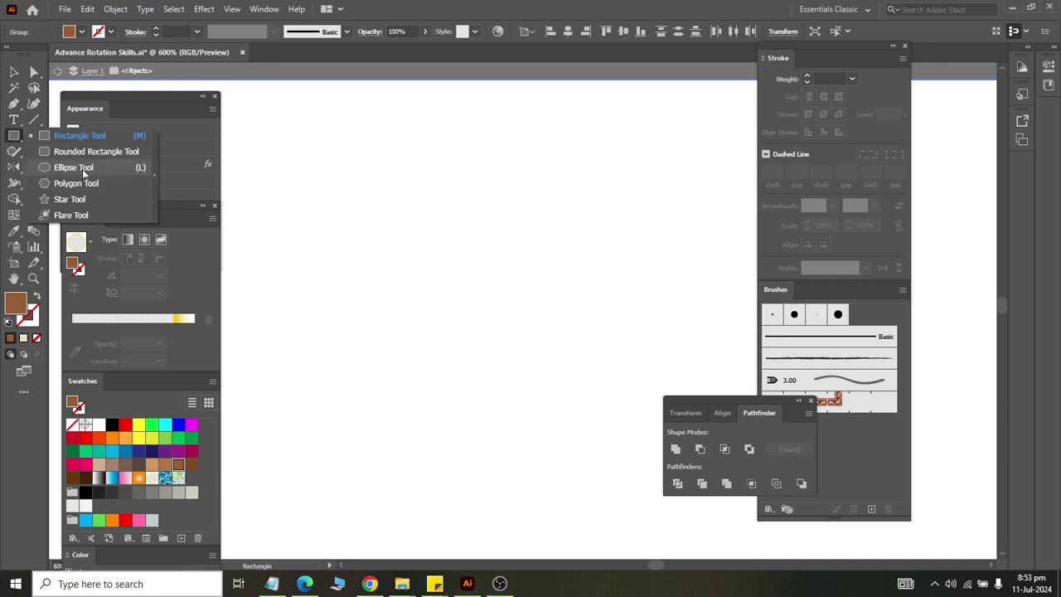
{"action": "left_click", "coordinate": [84, 175]}
{"action": "mouse_move", "coordinate": [362, 198]}
{"action": "left_mouse_down"}
{"action": "mouse_move", "coordinate": [583, 447]}
{"action": "mouse_move", "coordinate": [613, 443]}
{"action": "left_mouse_up"}
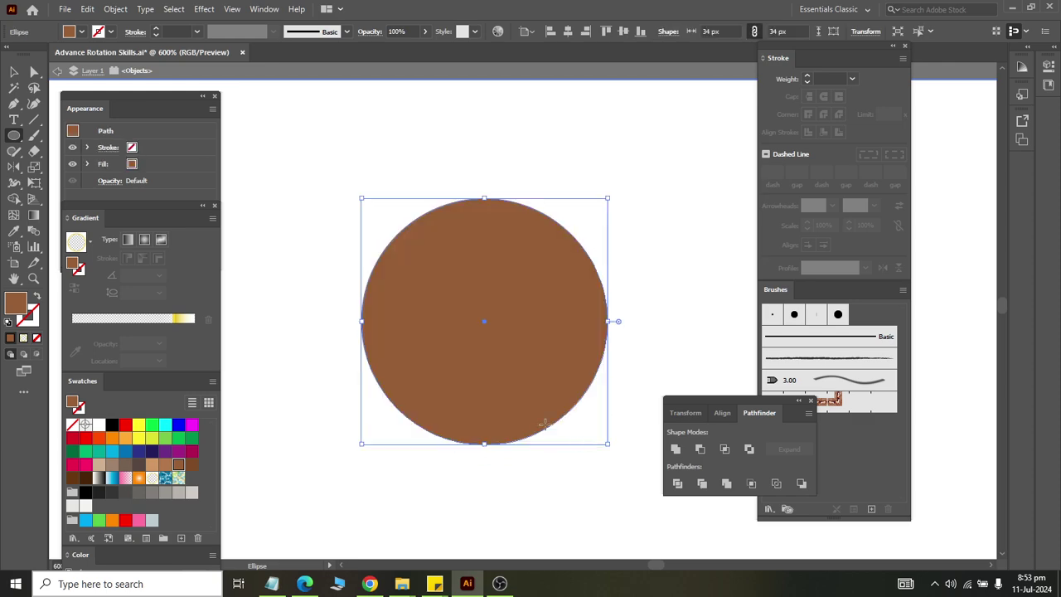
{"action": "left_click_drag", "start_coordinate": [488, 321], "coordinate": [452, 321]}
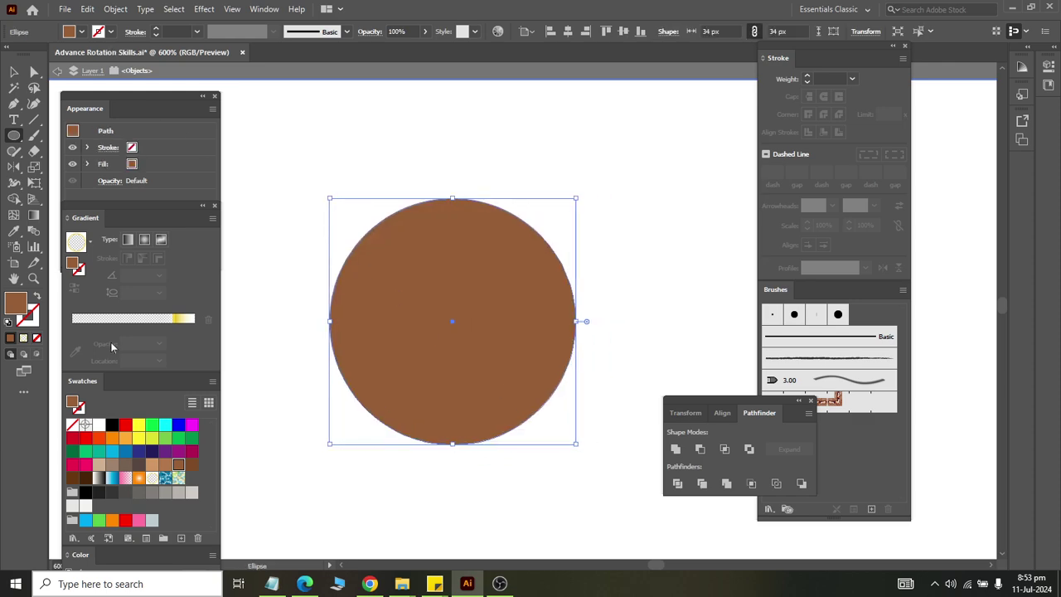
Give the circle a 1 pt black outline with no fill
{"action": "left_click", "coordinate": [112, 425]}
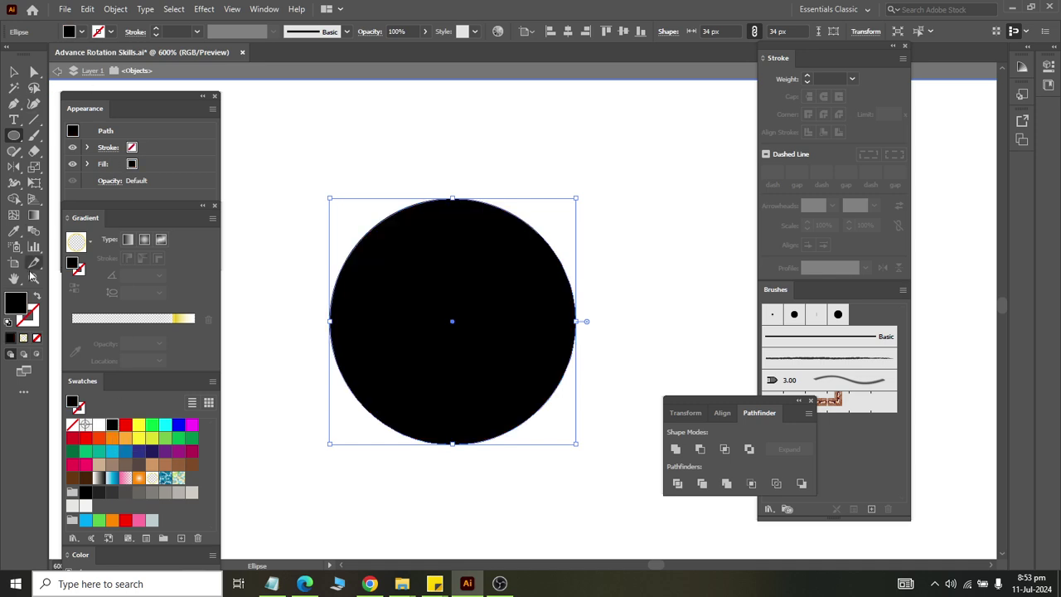
{"action": "left_click", "coordinate": [37, 297]}
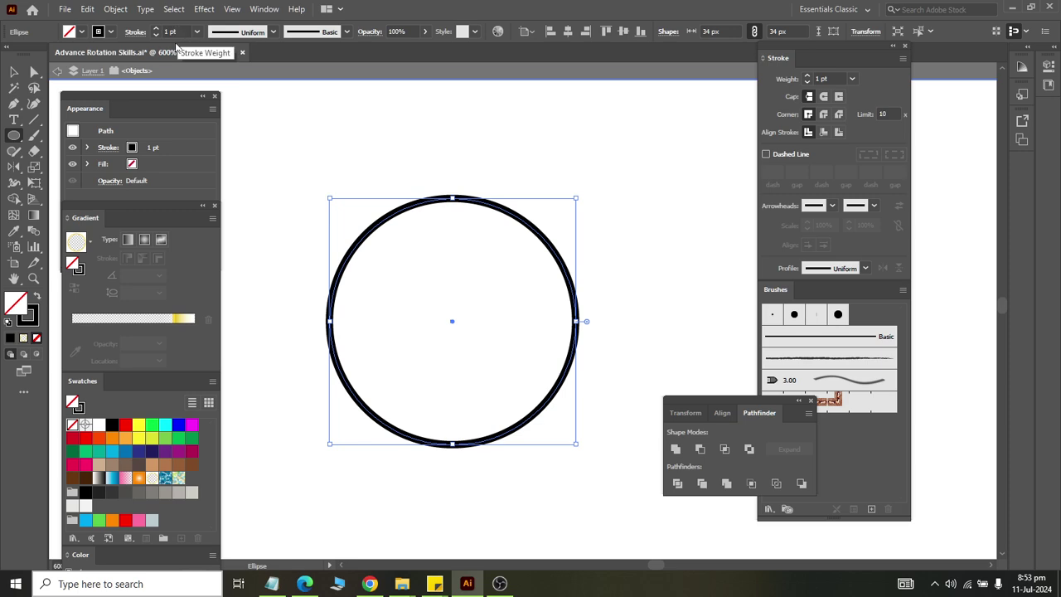
{"action": "key", "text": "alt"}
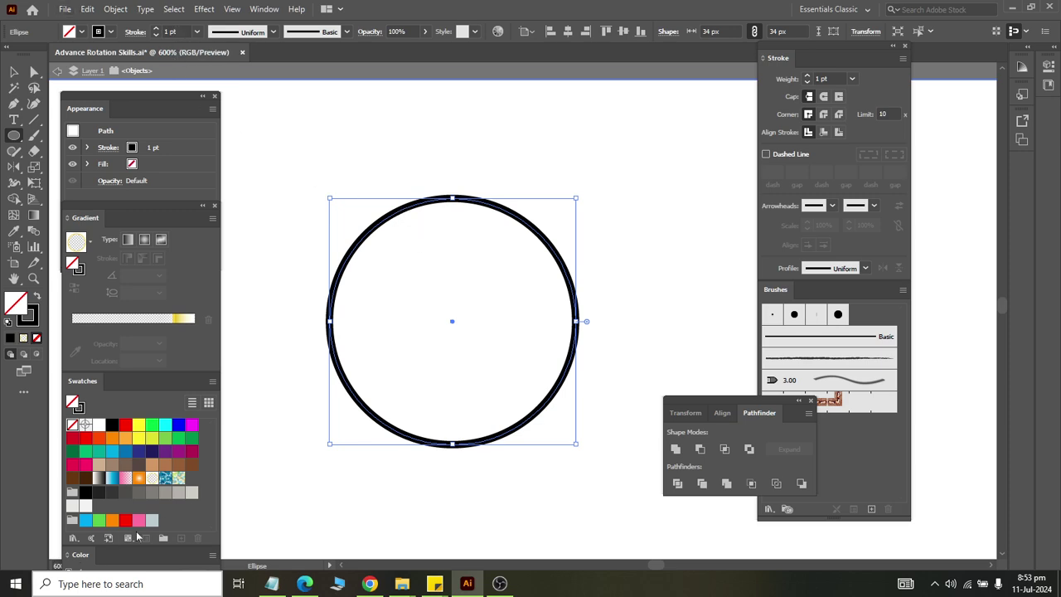
{"action": "scroll", "coordinate": [406, 358], "scroll_direction": "down", "scroll_amount": 1}
{"action": "scroll", "coordinate": [406, 358], "scroll_direction": "down", "scroll_amount": 6}
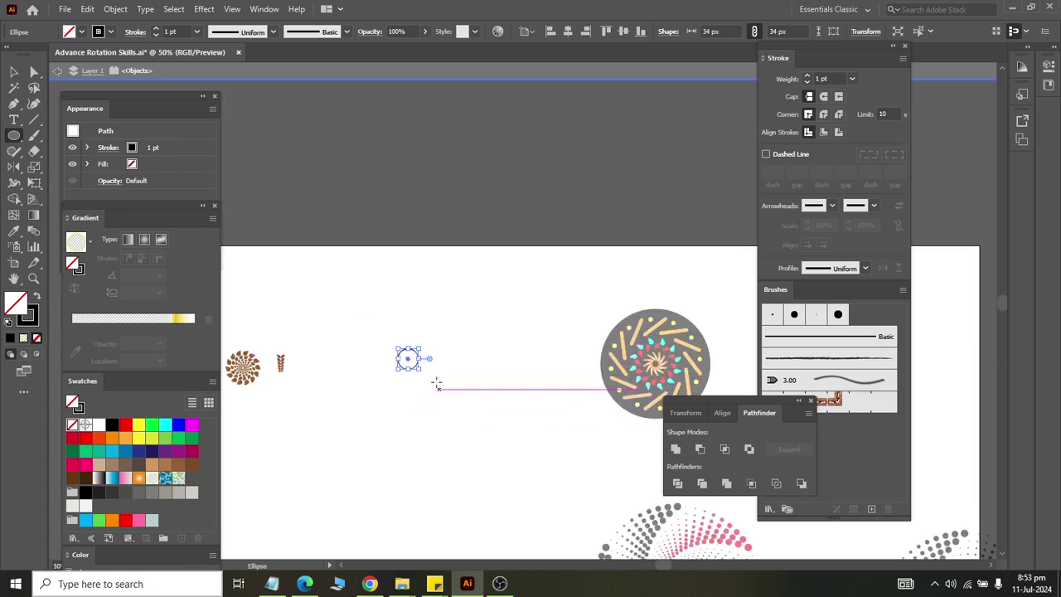
Redraw the outlined circle about 247 px wide, exit isolation mode, and zoom in
{"action": "left_click_drag", "start_coordinate": [408, 358], "coordinate": [485, 433]}
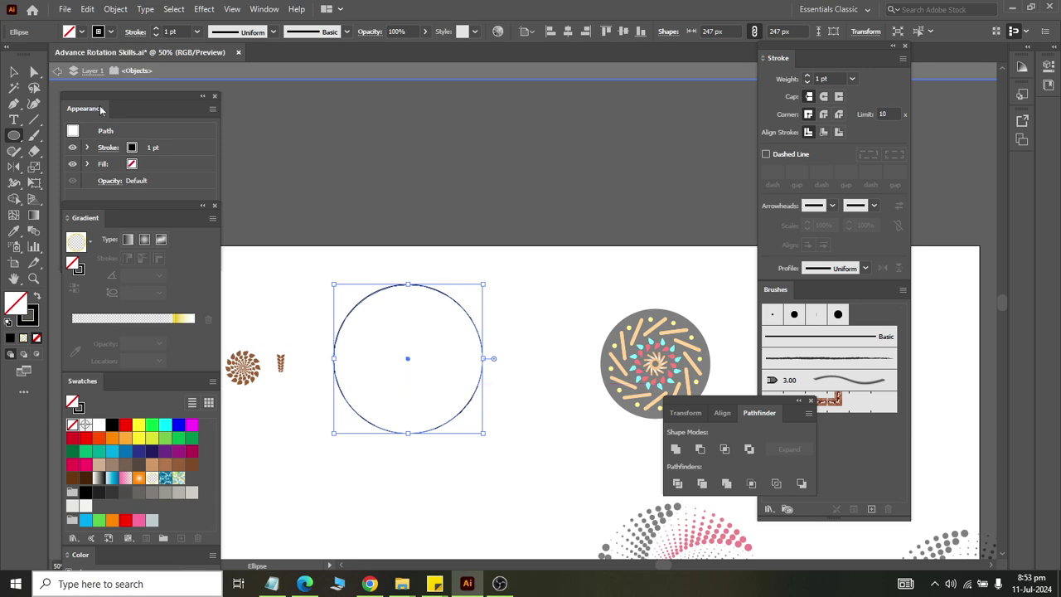
{"action": "left_click", "coordinate": [57, 71]}
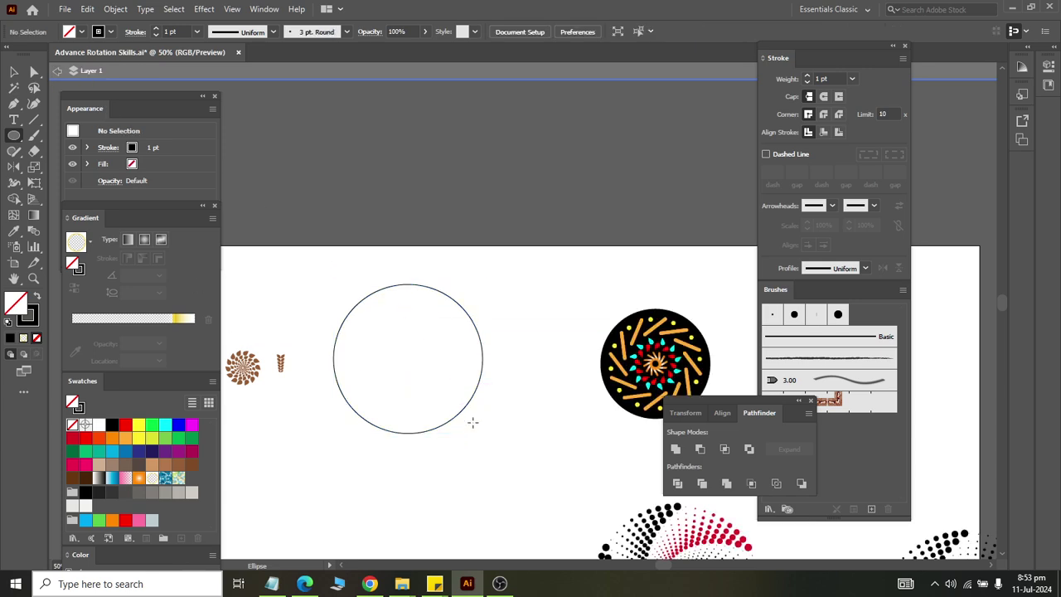
{"action": "left_click", "coordinate": [57, 70]}
{"action": "left_click", "coordinate": [13, 72]}
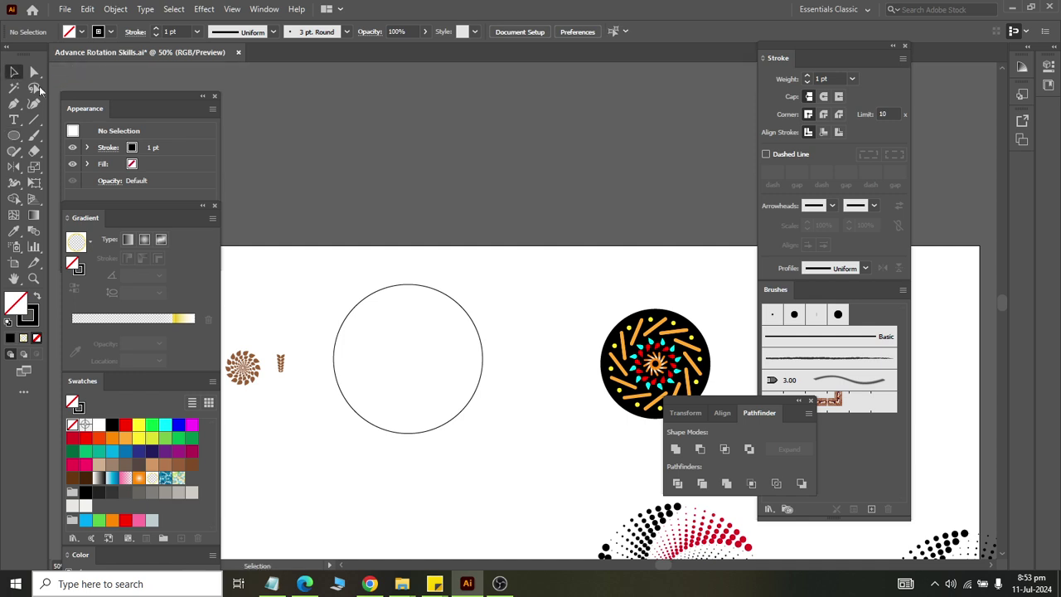
{"action": "left_click_drag", "start_coordinate": [402, 285], "coordinate": [407, 279]}
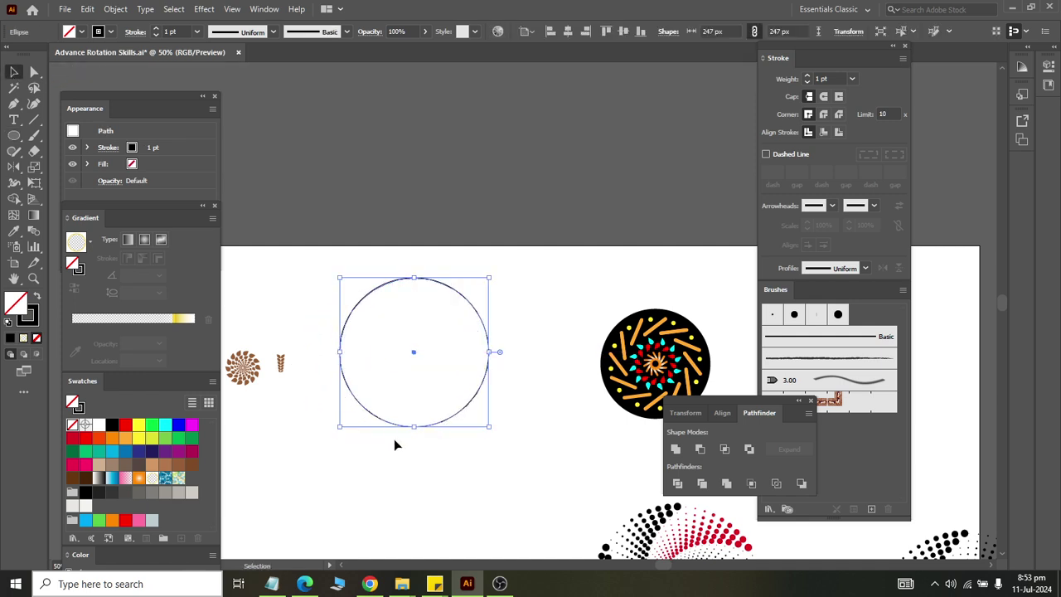
{"action": "scroll", "coordinate": [417, 338], "scroll_direction": "up", "scroll_amount": 1}
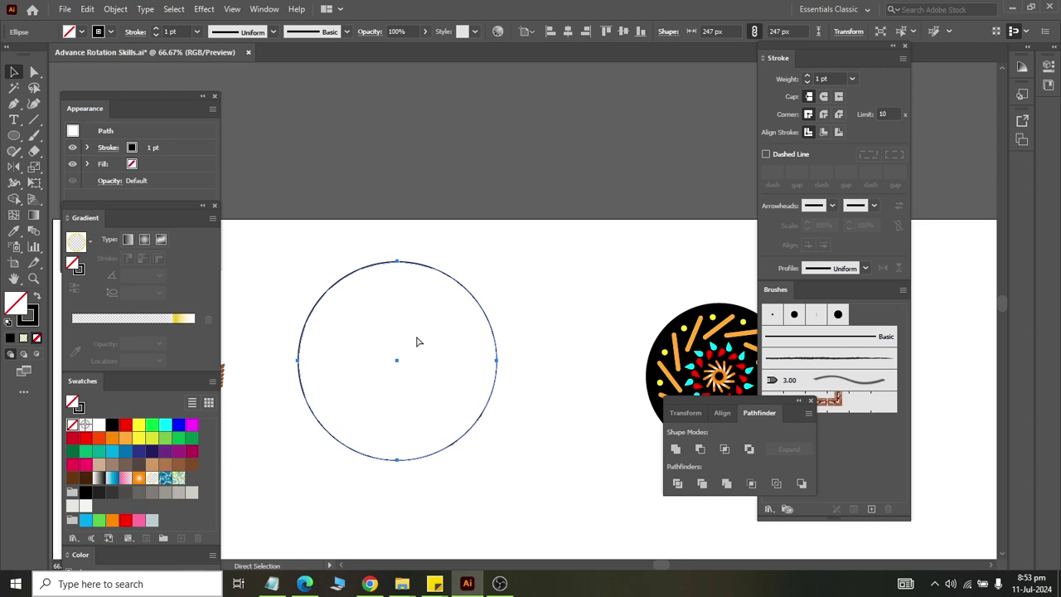
{"action": "scroll", "coordinate": [416, 401], "scroll_direction": "up", "scroll_amount": 1}
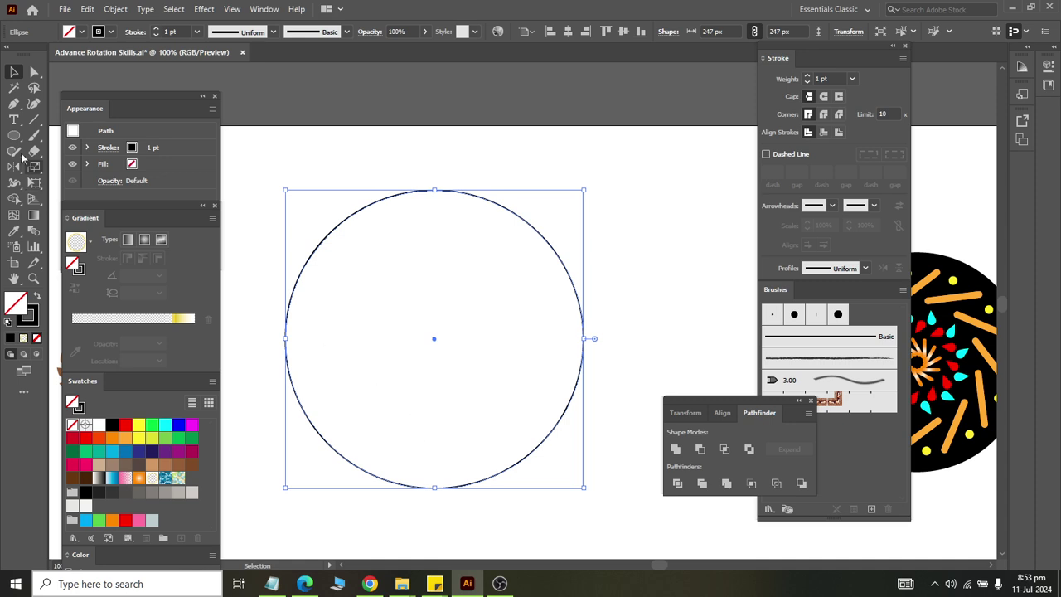
{"action": "left_click", "coordinate": [274, 154]}
Draw a vertical line through the circle's centre and select it
{"action": "left_click", "coordinate": [34, 120]}
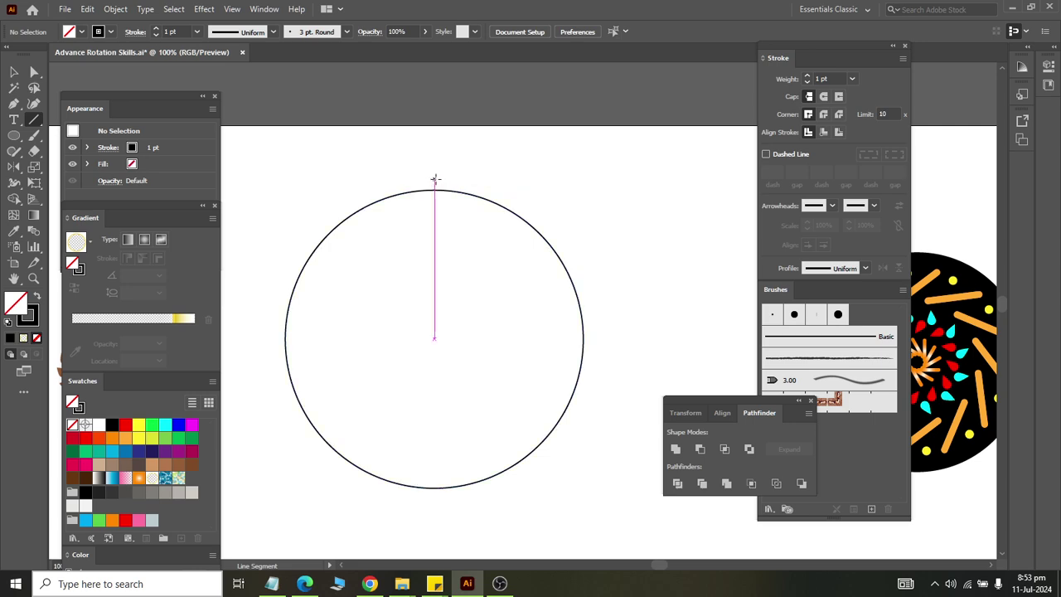
{"action": "left_click_drag", "start_coordinate": [435, 179], "coordinate": [460, 506]}
{"action": "left_click", "coordinate": [14, 73]}
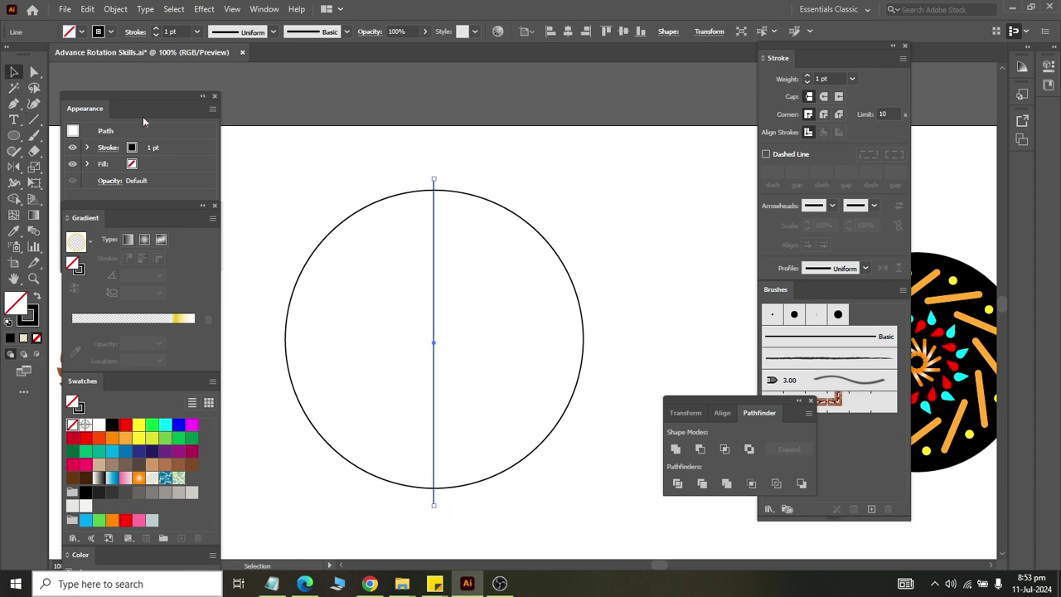
{"action": "left_click", "coordinate": [289, 147]}
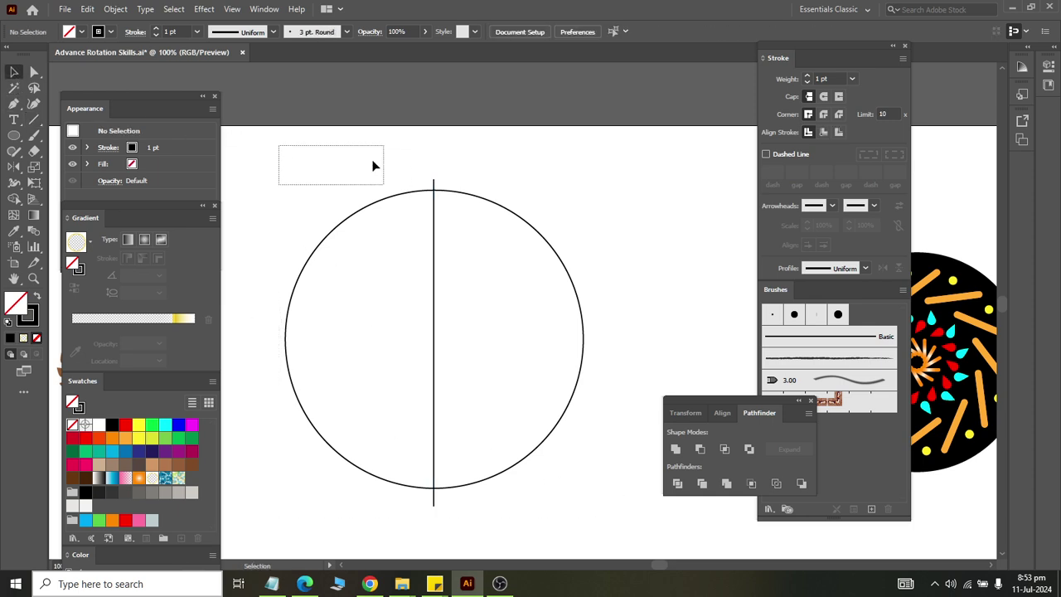
{"action": "left_click_drag", "start_coordinate": [362, 320], "coordinate": [377, 166]}
{"action": "left_click", "coordinate": [435, 283]}
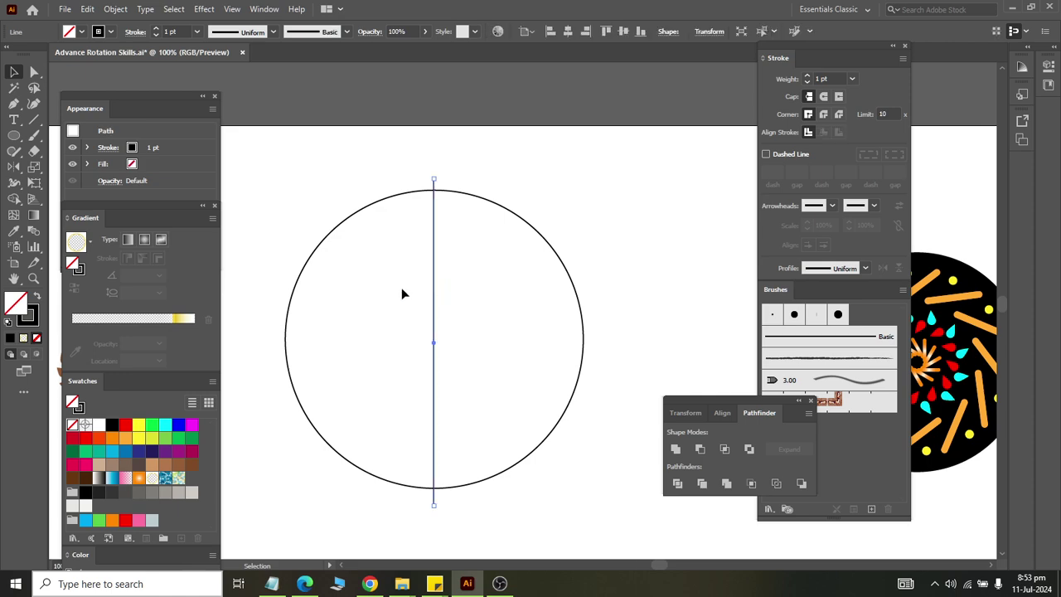
Make two copies of the line rotated 60° about the circle's centre
{"action": "mouse_move", "coordinate": [14, 166]}
{"action": "left_mouse_down"}
{"action": "mouse_move", "coordinate": [73, 181]}
{"action": "mouse_move", "coordinate": [72, 167]}
{"action": "left_mouse_up"}
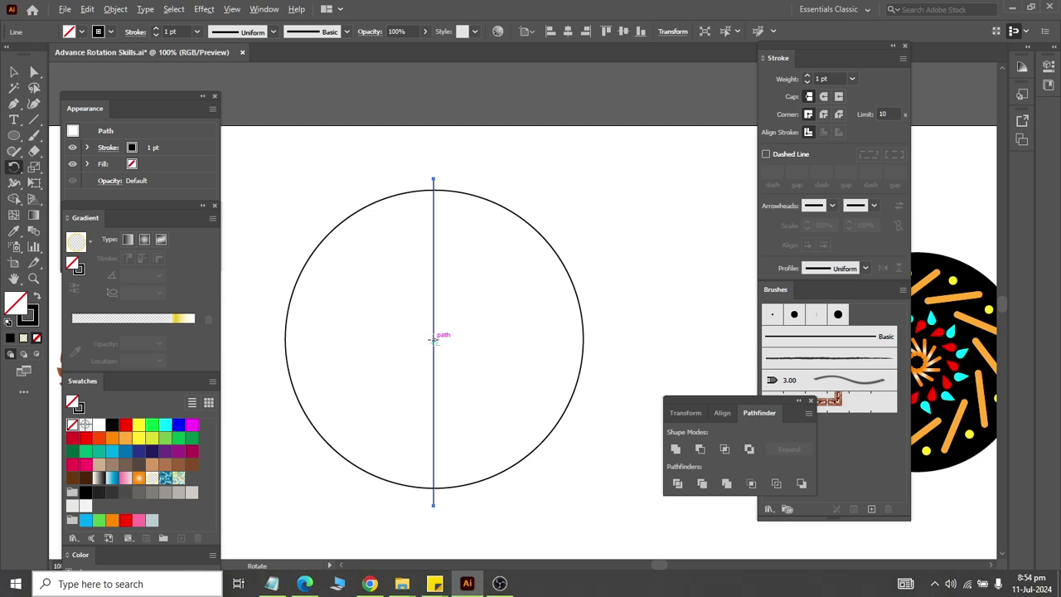
{"action": "left_click", "coordinate": [432, 340], "text": "alt"}
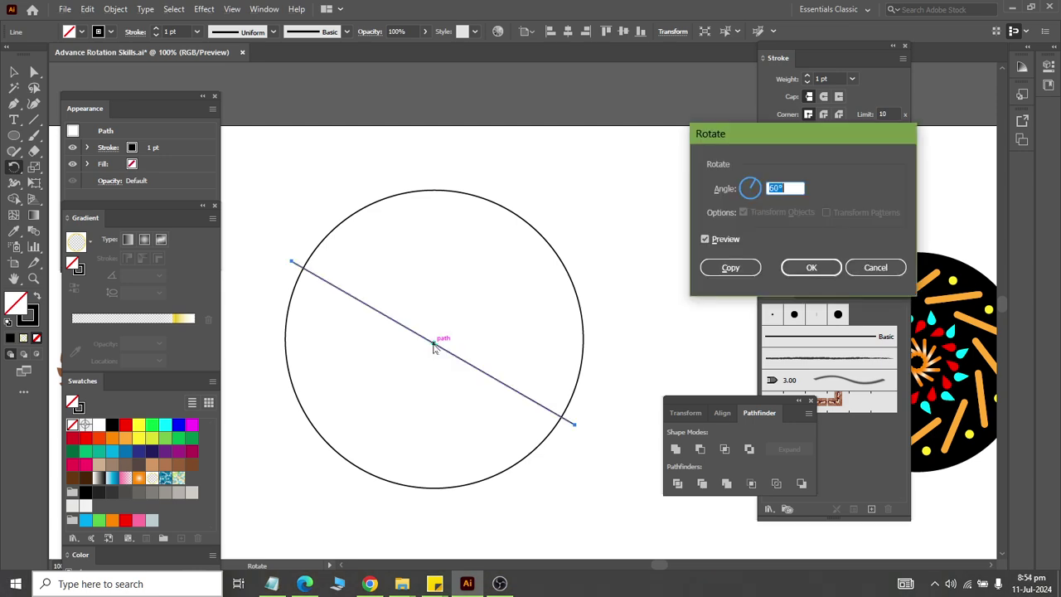
{"action": "left_click", "coordinate": [715, 266]}
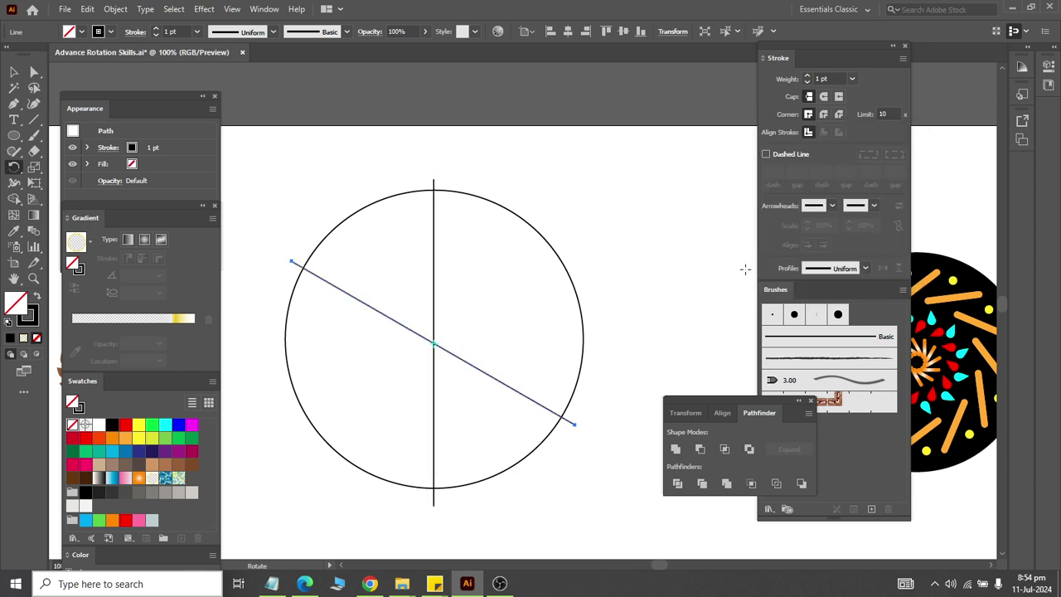
{"action": "key", "text": "ctrl+d"}
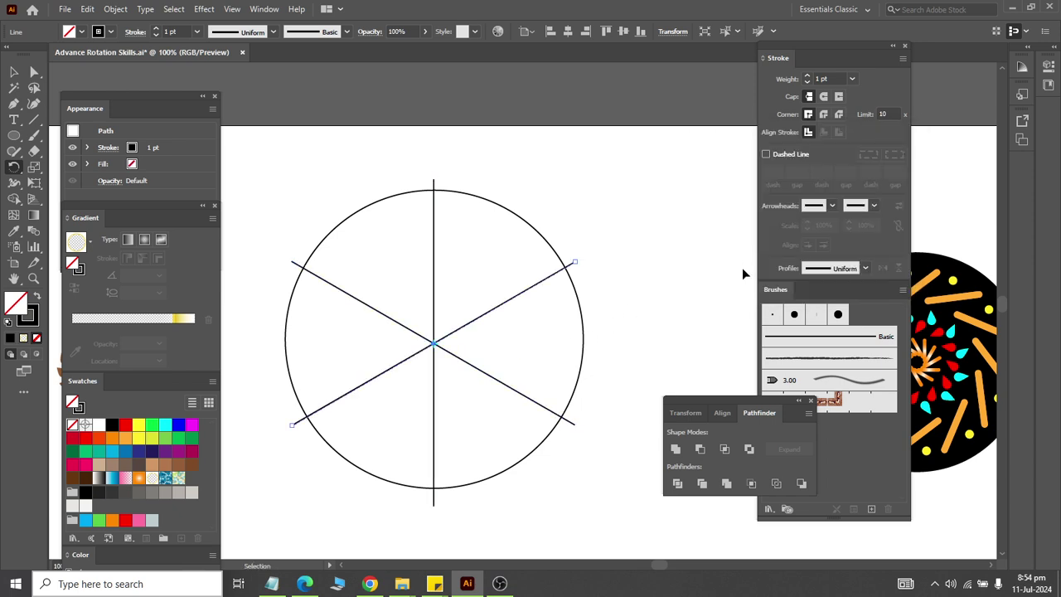
{"action": "key", "text": "r"}
Select the circle and three lines and split them into arcs with Pathfinder Divide
{"action": "left_click", "coordinate": [14, 74]}
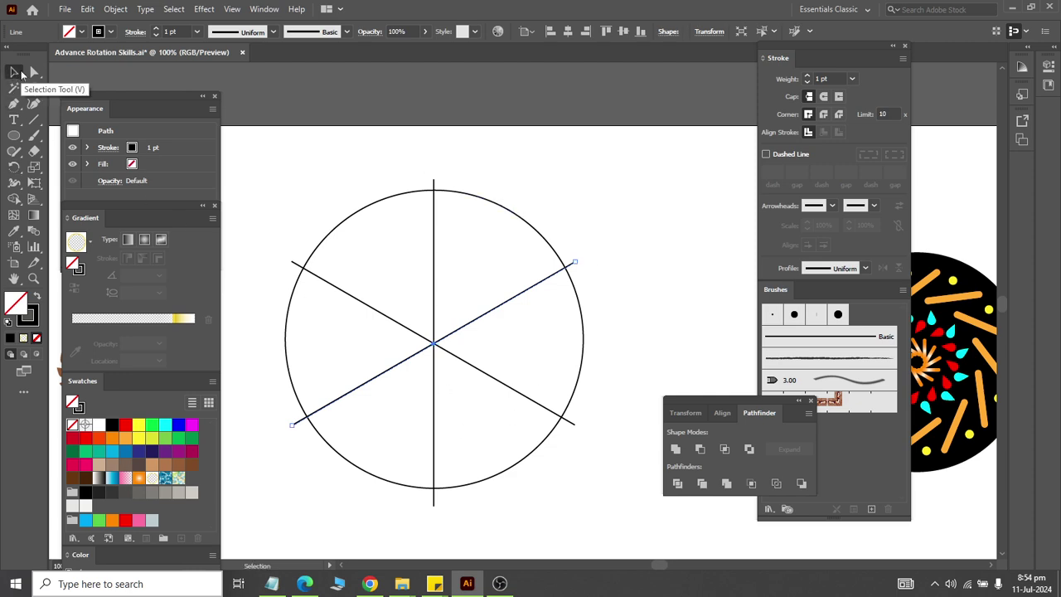
{"action": "left_click", "coordinate": [254, 144]}
{"action": "left_click", "coordinate": [34, 72]}
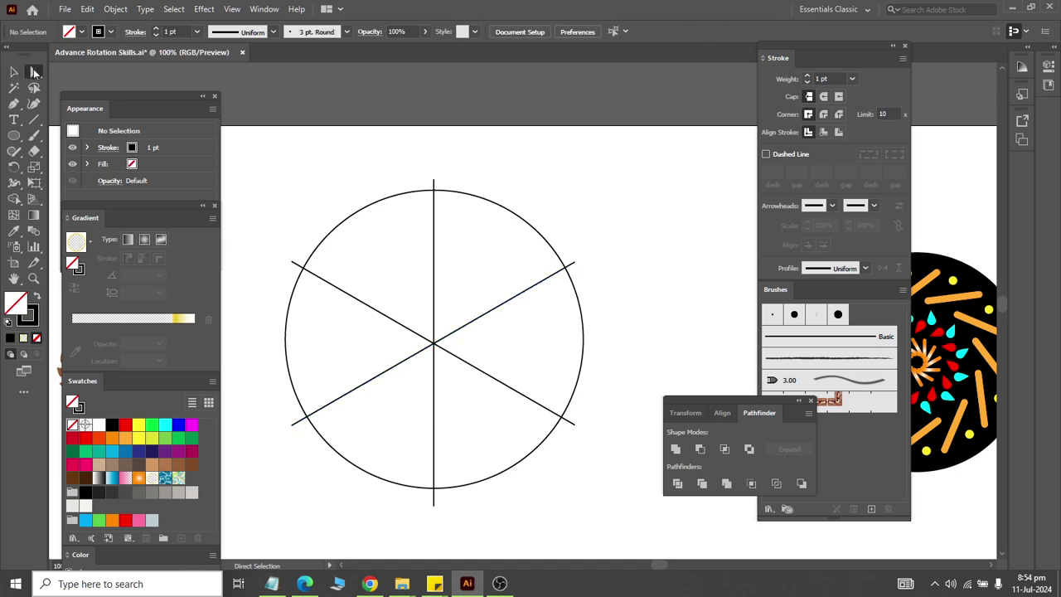
{"action": "mouse_move", "coordinate": [244, 154]}
{"action": "left_mouse_down"}
{"action": "mouse_move", "coordinate": [708, 247]}
{"action": "mouse_move", "coordinate": [691, 213]}
{"action": "left_mouse_up"}
{"action": "scroll", "coordinate": [672, 224], "scroll_direction": "up", "scroll_amount": 5}
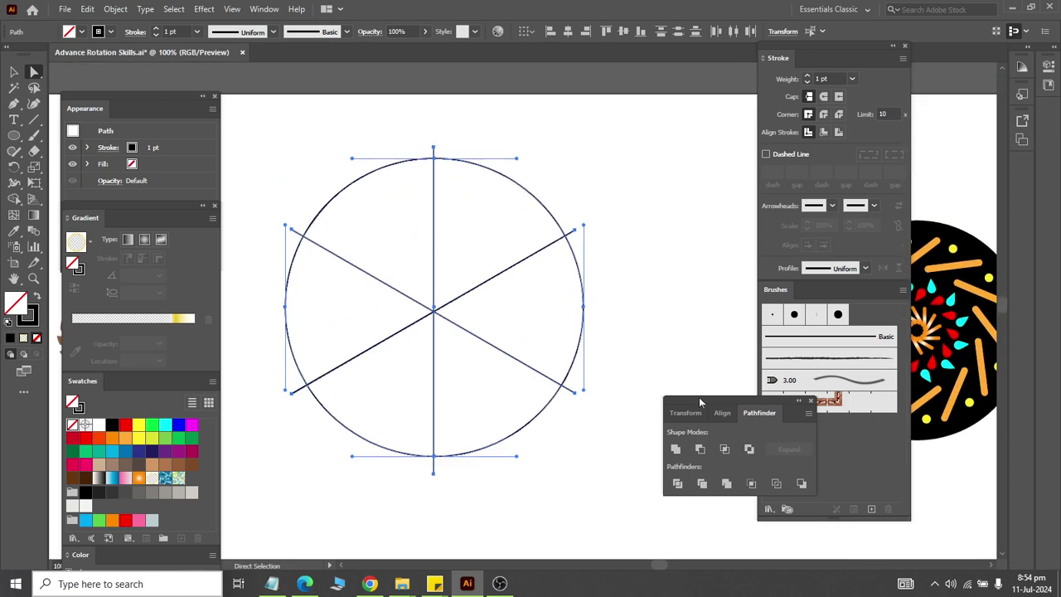
{"action": "left_click_drag", "start_coordinate": [699, 397], "coordinate": [617, 100]}
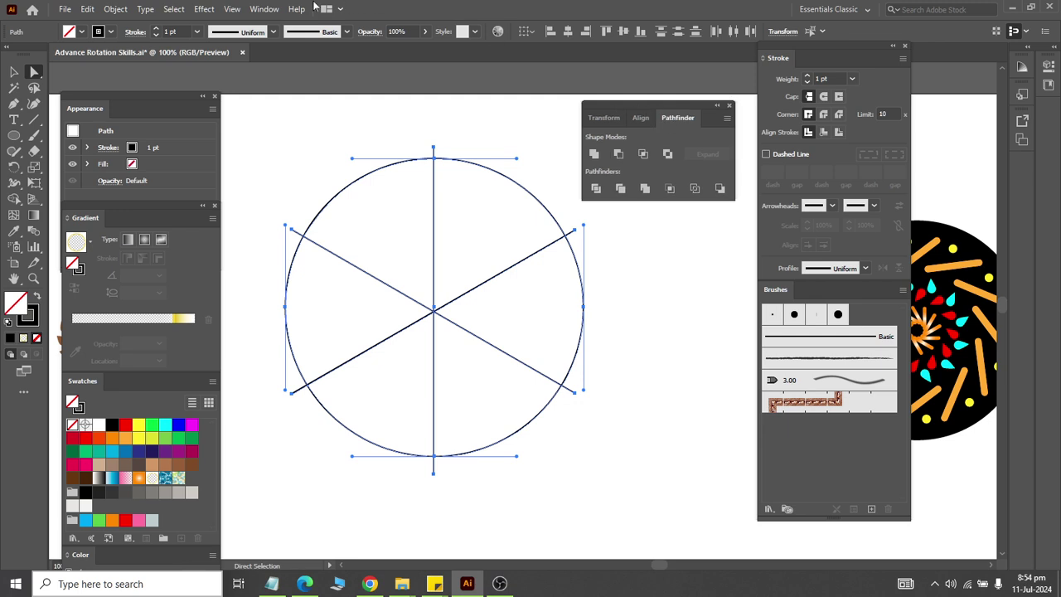
{"action": "left_click", "coordinate": [264, 9]}
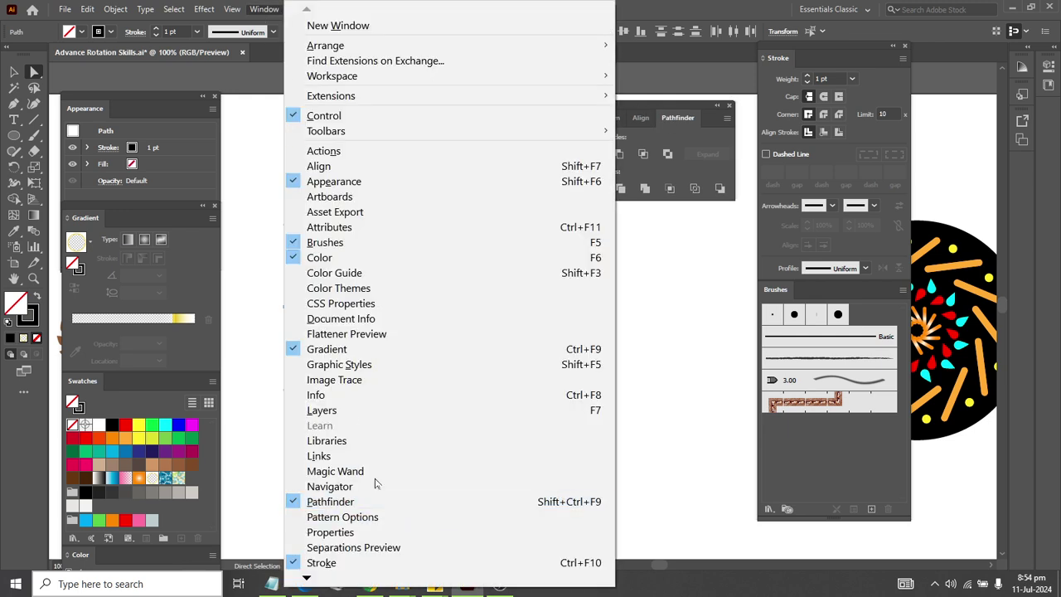
{"action": "left_click", "coordinate": [639, 116]}
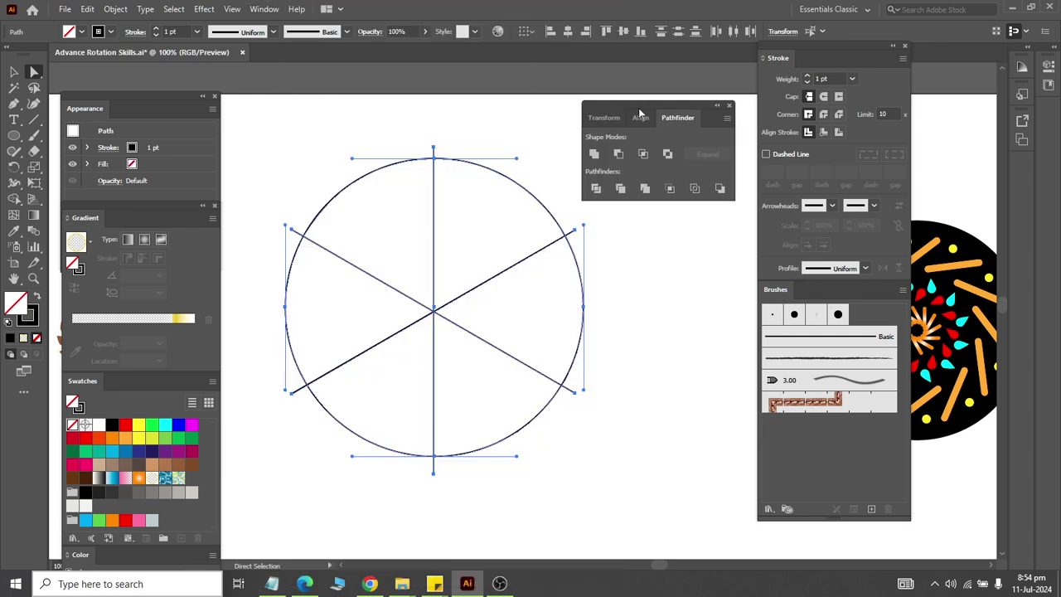
{"action": "left_click", "coordinate": [595, 189]}
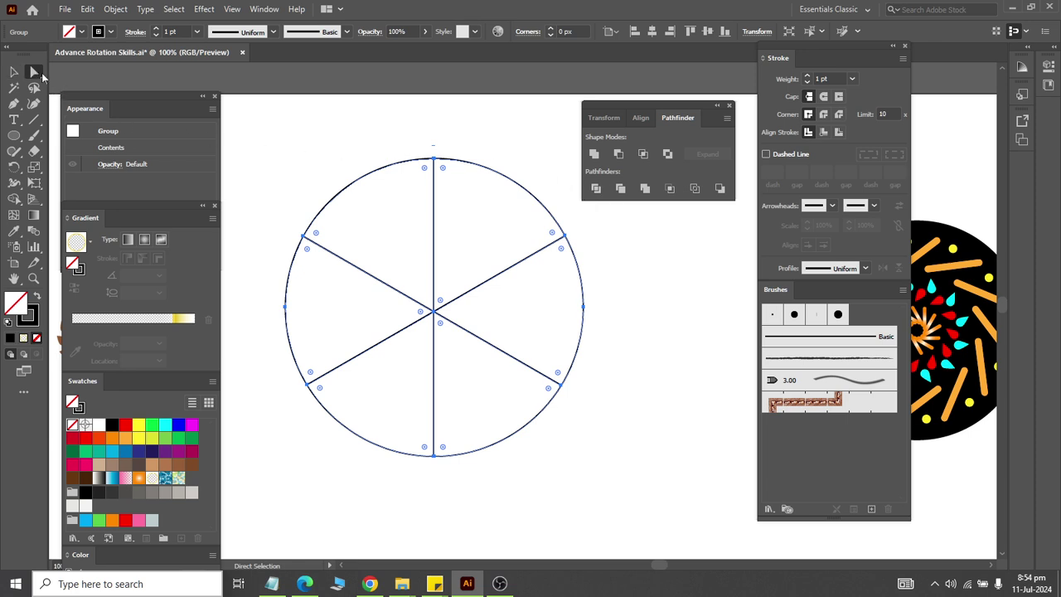
Select and delete the six radial lines crossing the circle
{"action": "left_click", "coordinate": [343, 208]}
{"action": "left_click_drag", "start_coordinate": [352, 225], "coordinate": [521, 402]}
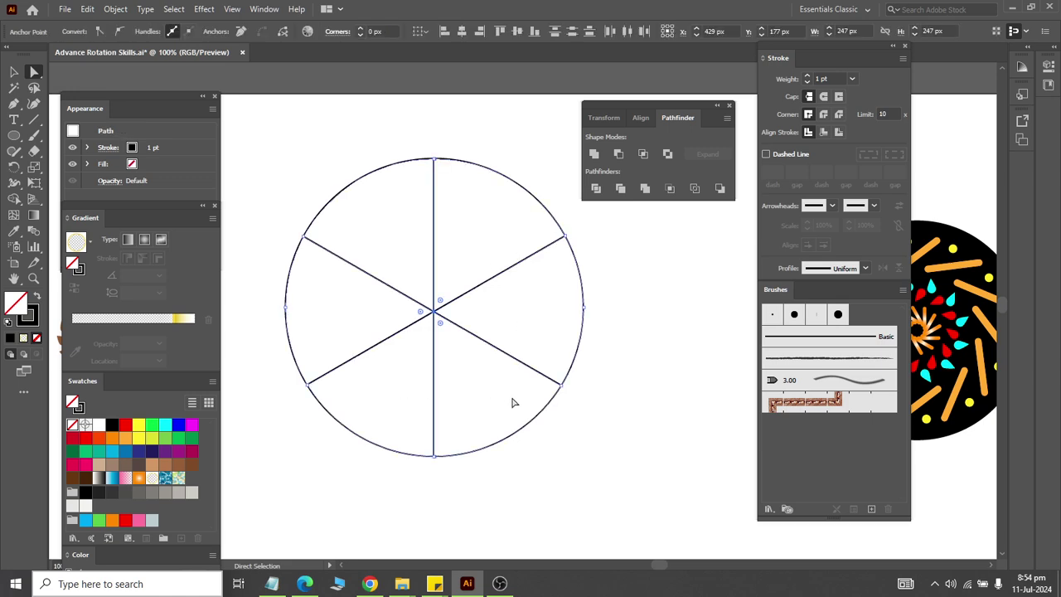
{"action": "key", "text": "Delete"}
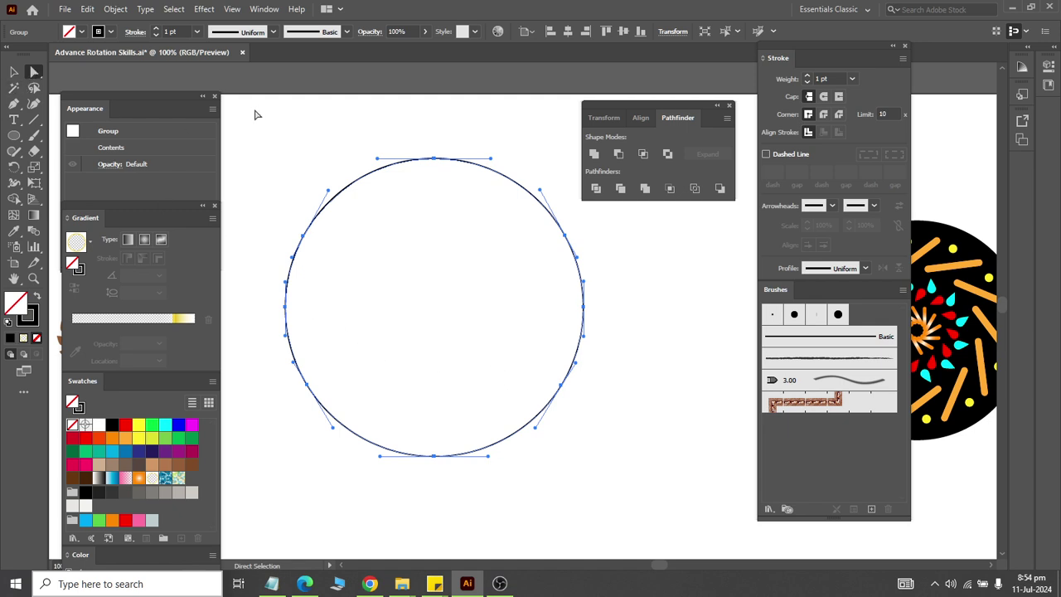
Give all the circle's arcs Width Profile 4 and a 12 pt stroke weight
{"action": "left_click_drag", "start_coordinate": [256, 111], "coordinate": [681, 522]}
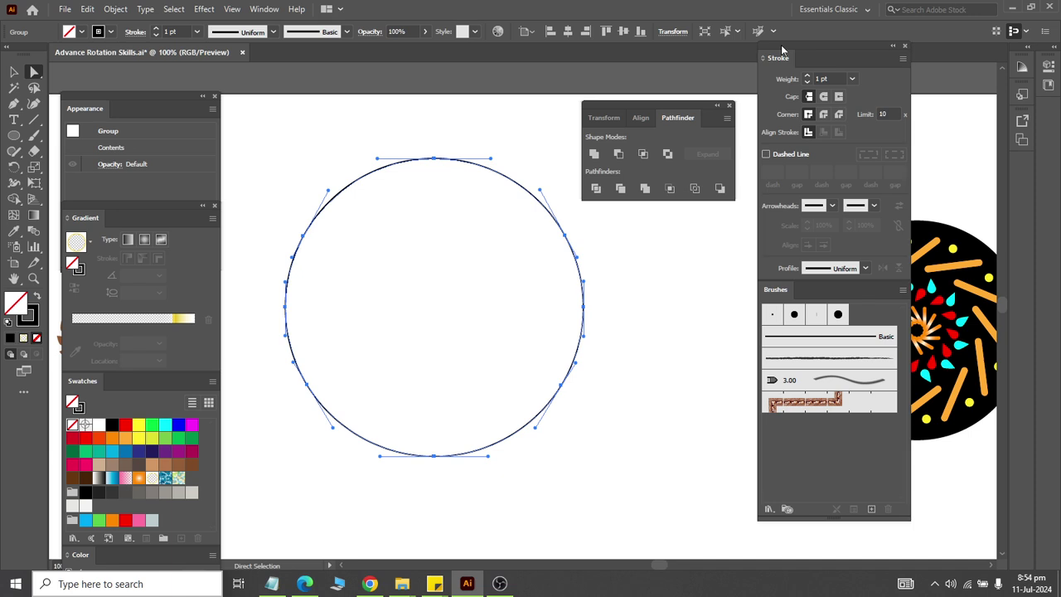
{"action": "left_click_drag", "start_coordinate": [791, 48], "coordinate": [806, 134]}
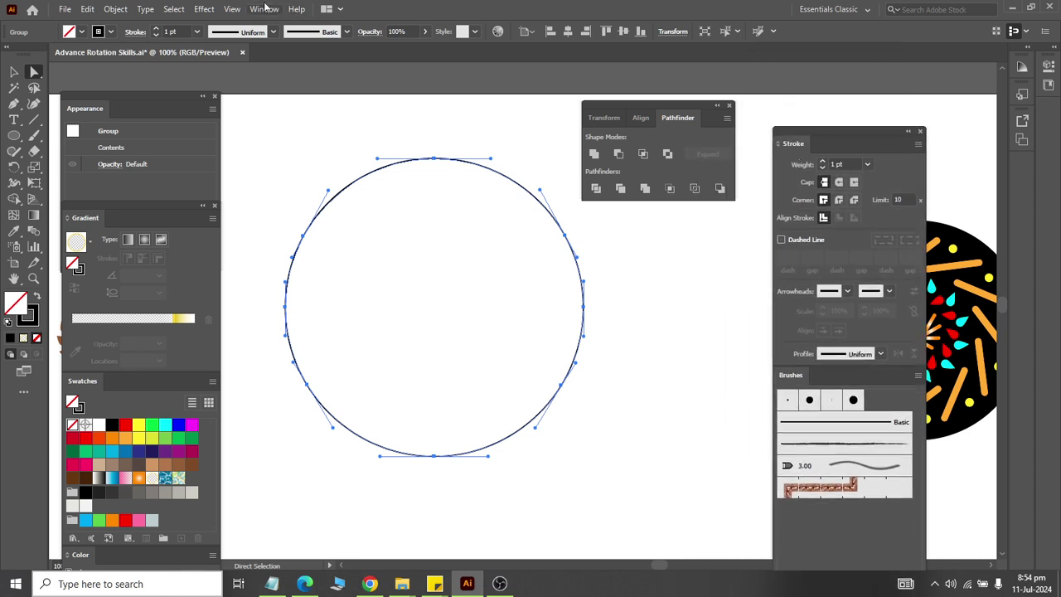
{"action": "left_click", "coordinate": [266, 8]}
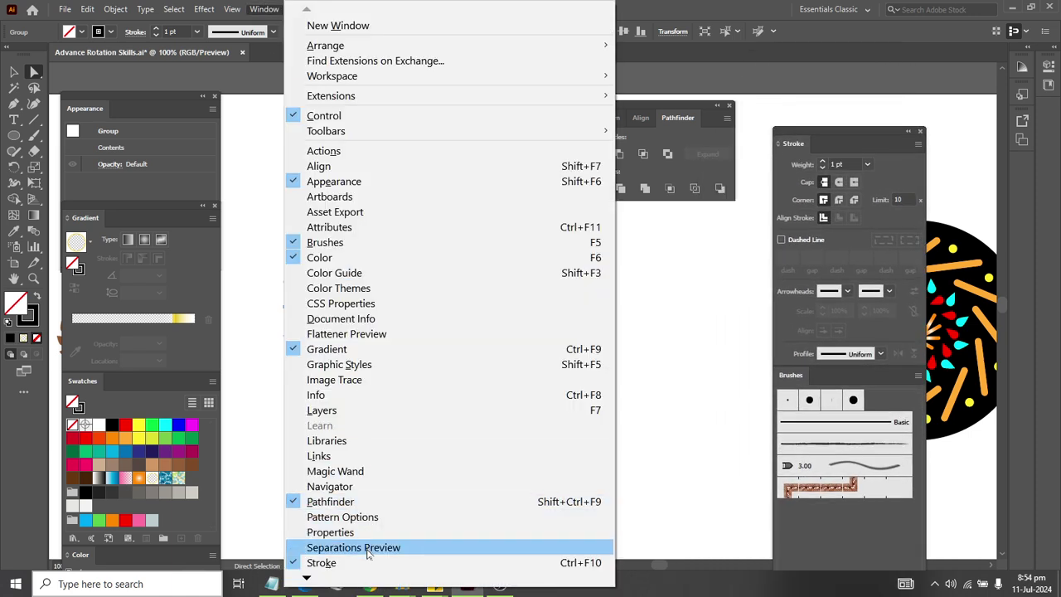
{"action": "left_click", "coordinate": [868, 134]}
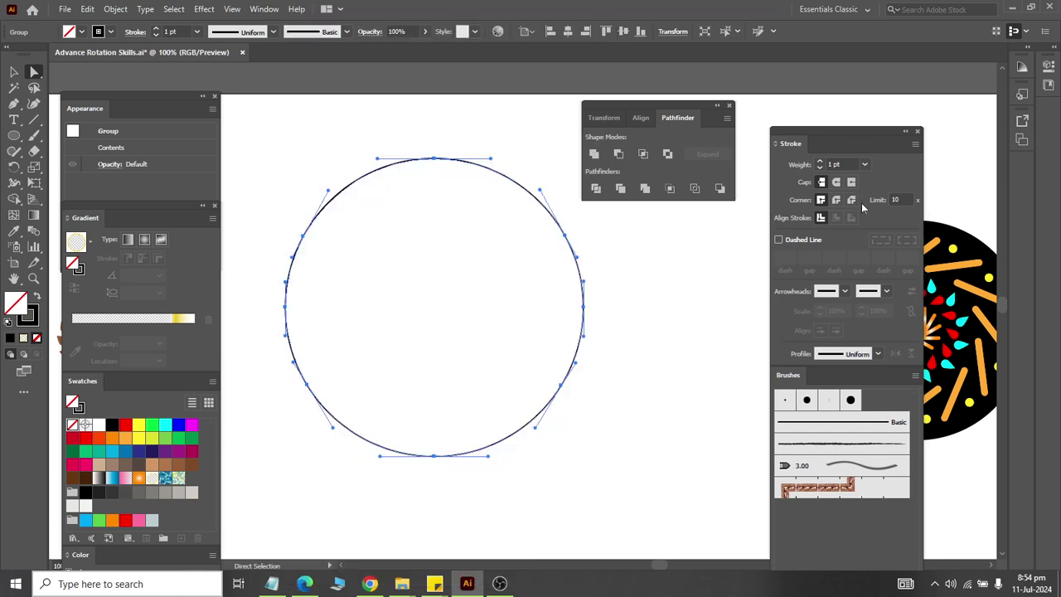
{"action": "left_click", "coordinate": [879, 353]}
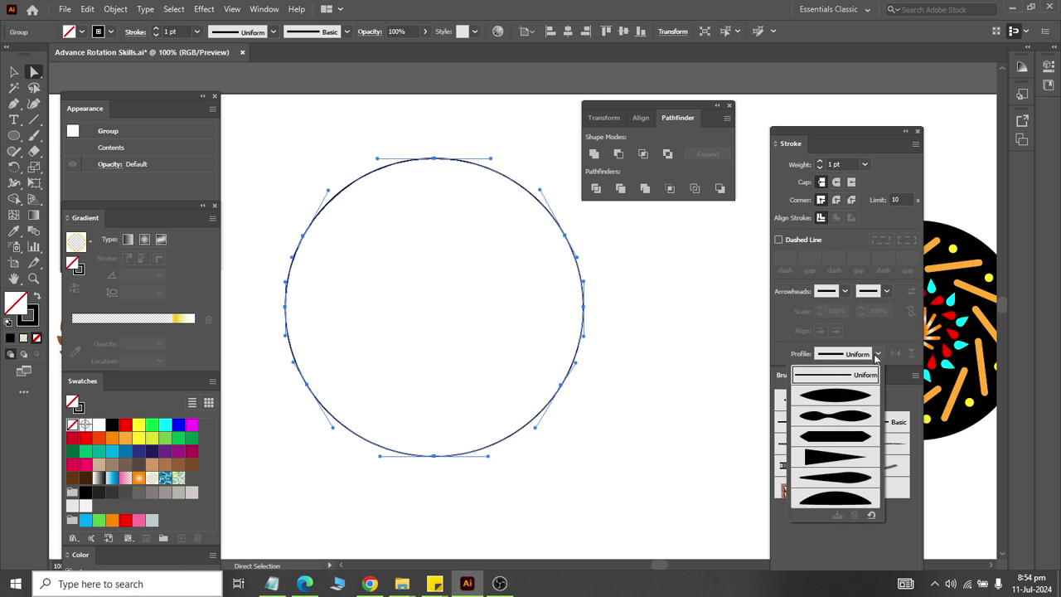
{"action": "left_click", "coordinate": [824, 459]}
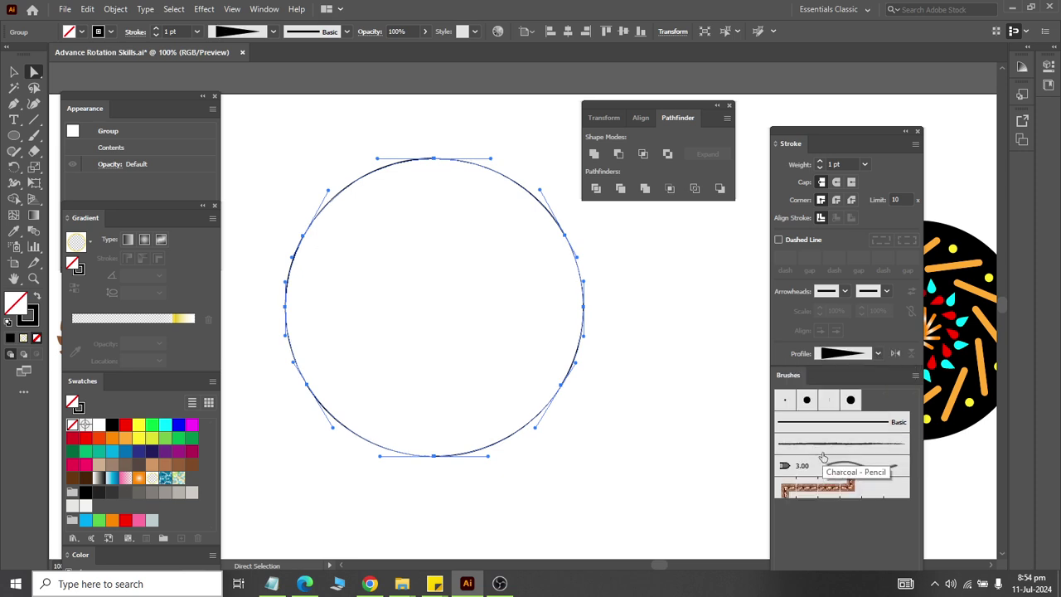
{"action": "left_click", "coordinate": [846, 163]}
{"action": "left_click_drag", "start_coordinate": [846, 164], "coordinate": [795, 169]}
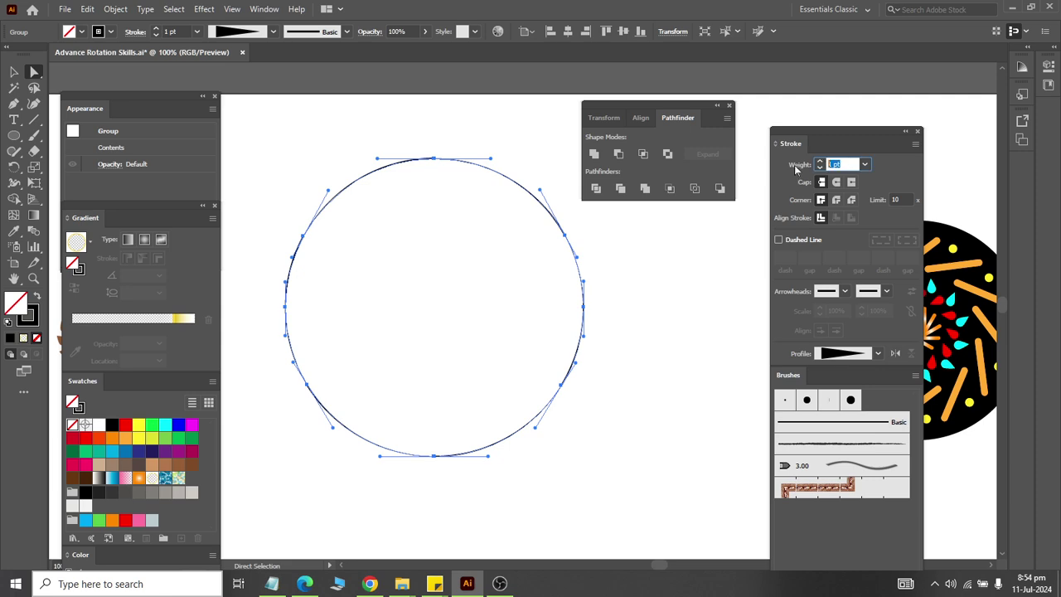
{"action": "type", "text": "12"}
{"action": "key", "text": "Return"}
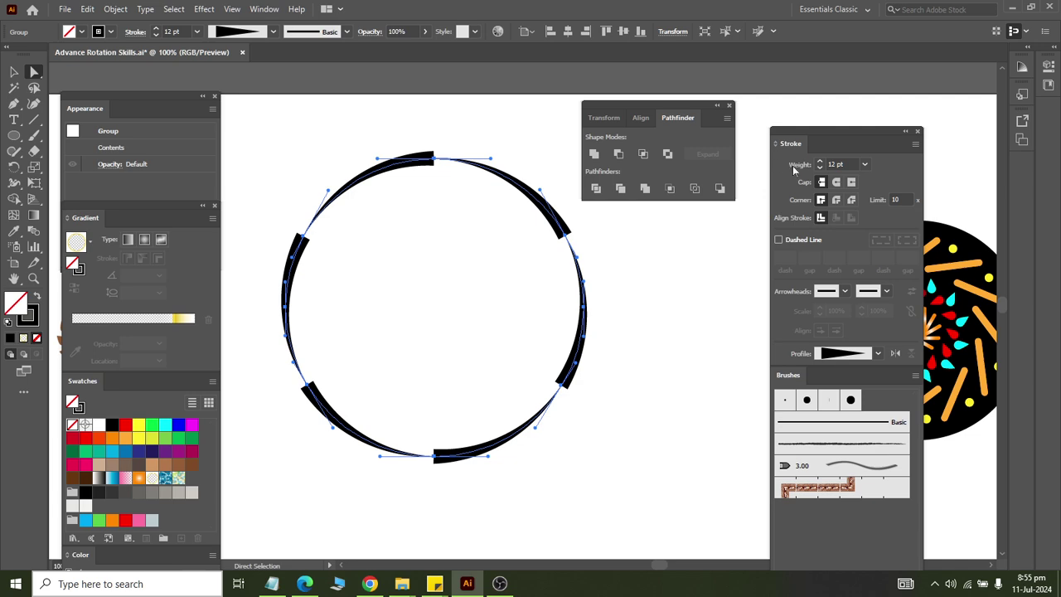
Set round caps and a dashed stroke with 0 pt dash and 16 pt gap
{"action": "left_click", "coordinate": [837, 186]}
{"action": "type", "text": "0"}
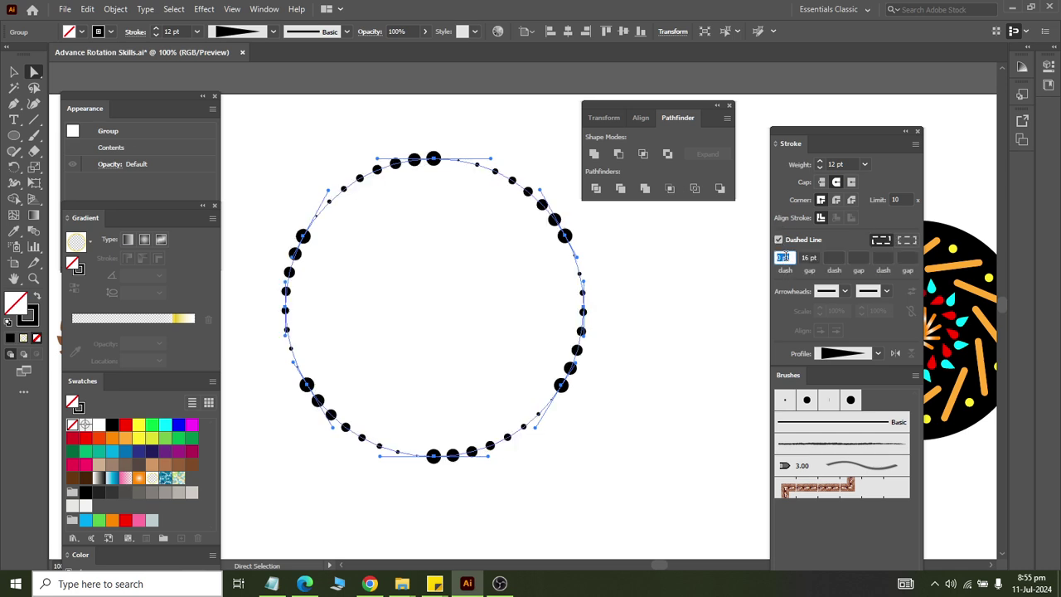
{"action": "left_click", "coordinate": [802, 258]}
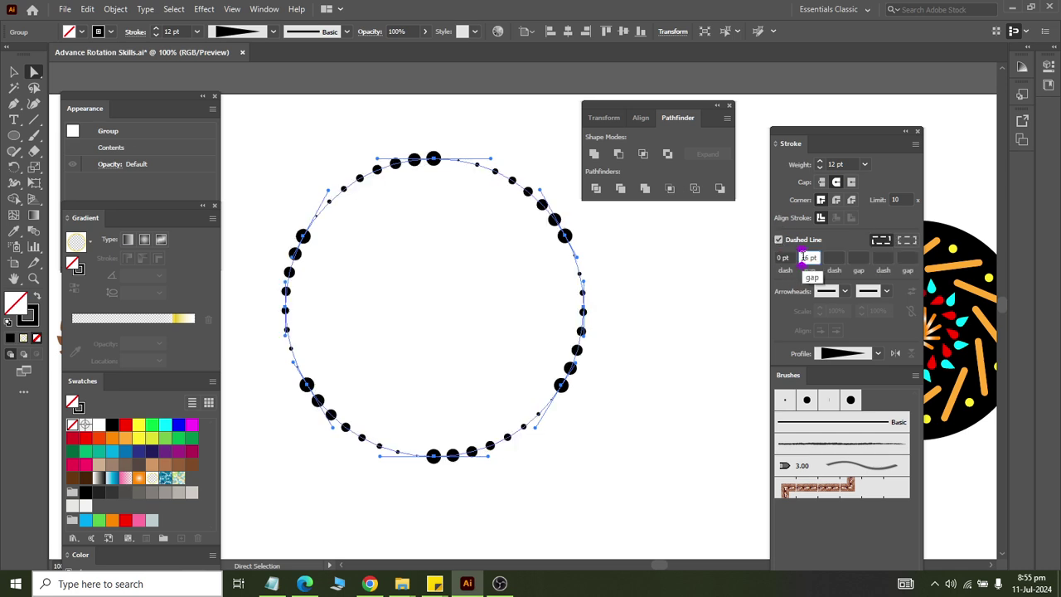
{"action": "type", "text": "6"}
{"action": "type", "text": "1"}
{"action": "key", "text": "Return"}
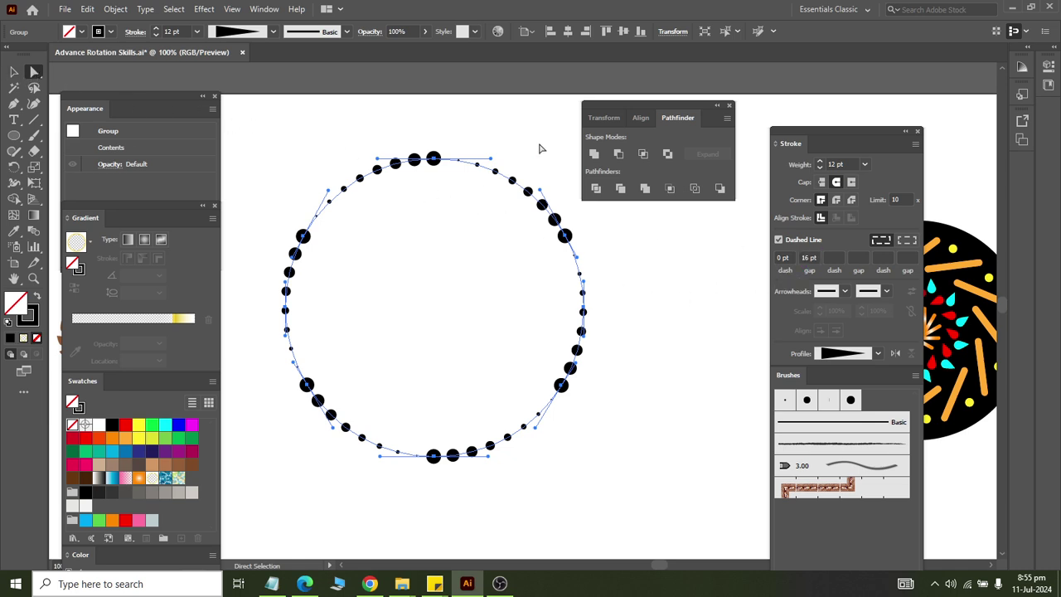
Select the top-right arc of dots and apply an orange swatch
{"action": "left_click", "coordinate": [558, 205]}
{"action": "left_click_drag", "start_coordinate": [595, 203], "coordinate": [498, 236]}
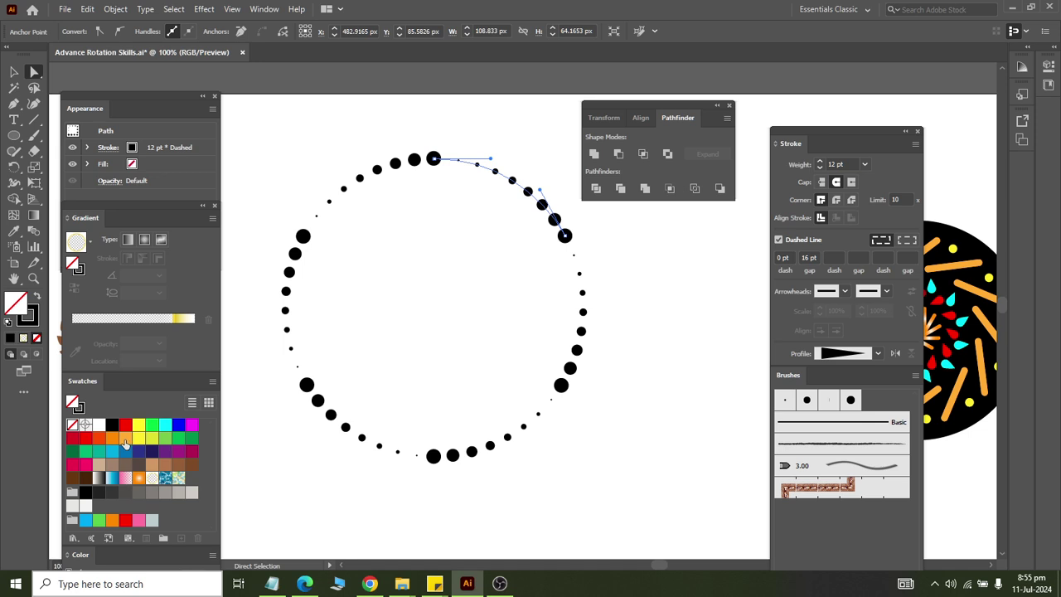
{"action": "left_click", "coordinate": [112, 438]}
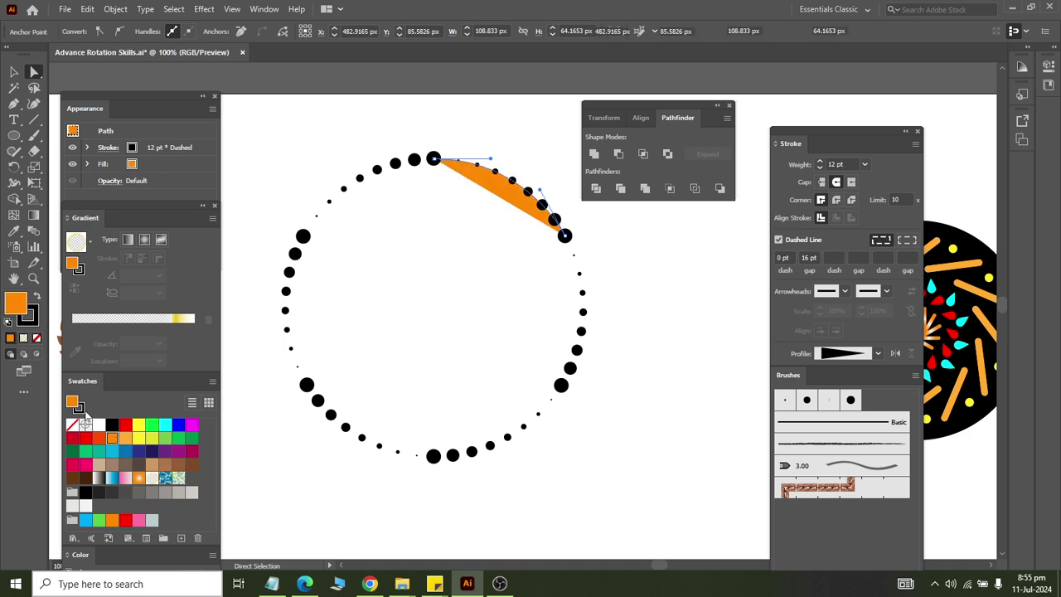
Colour the strokes of the top-right and lower-left dotted arcs orange
{"action": "key", "text": "slash"}
{"action": "left_click", "coordinate": [79, 408]}
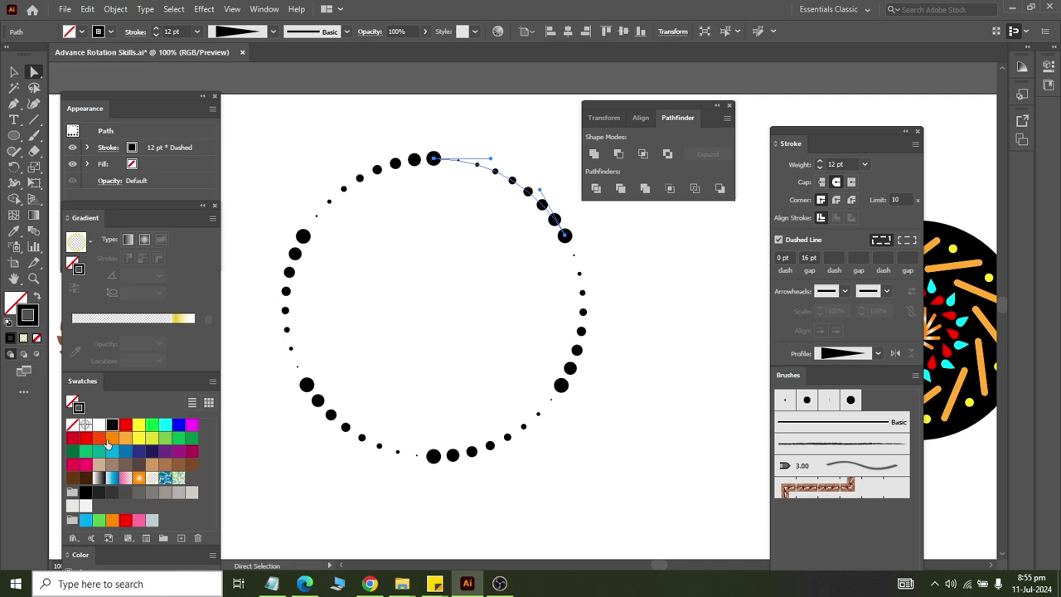
{"action": "left_click", "coordinate": [112, 438]}
{"action": "left_click_drag", "start_coordinate": [273, 489], "coordinate": [386, 368]}
{"action": "left_click_drag", "start_coordinate": [293, 490], "coordinate": [381, 379]}
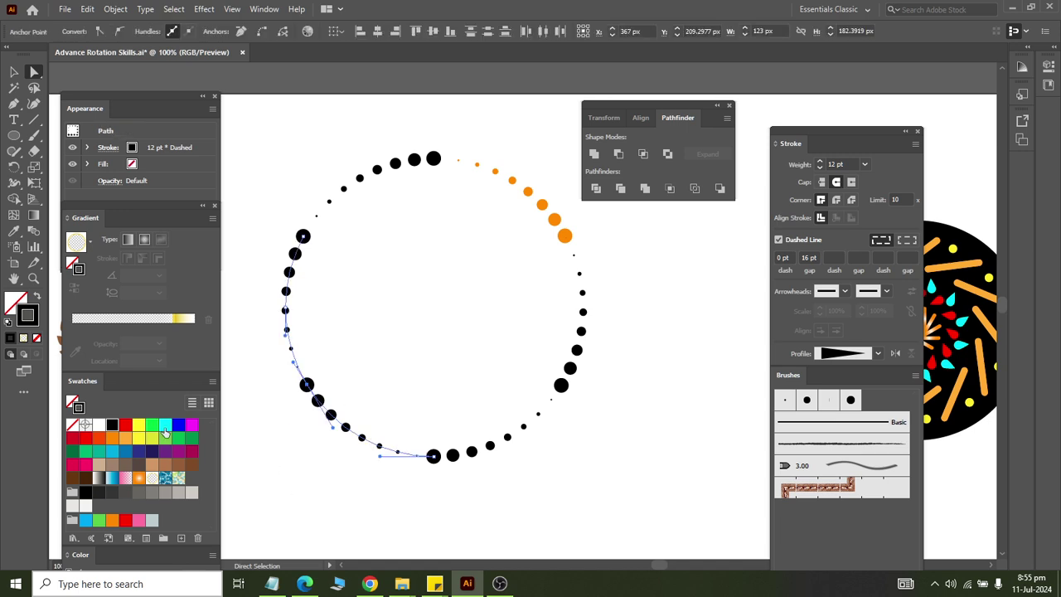
{"action": "left_click", "coordinate": [125, 437]}
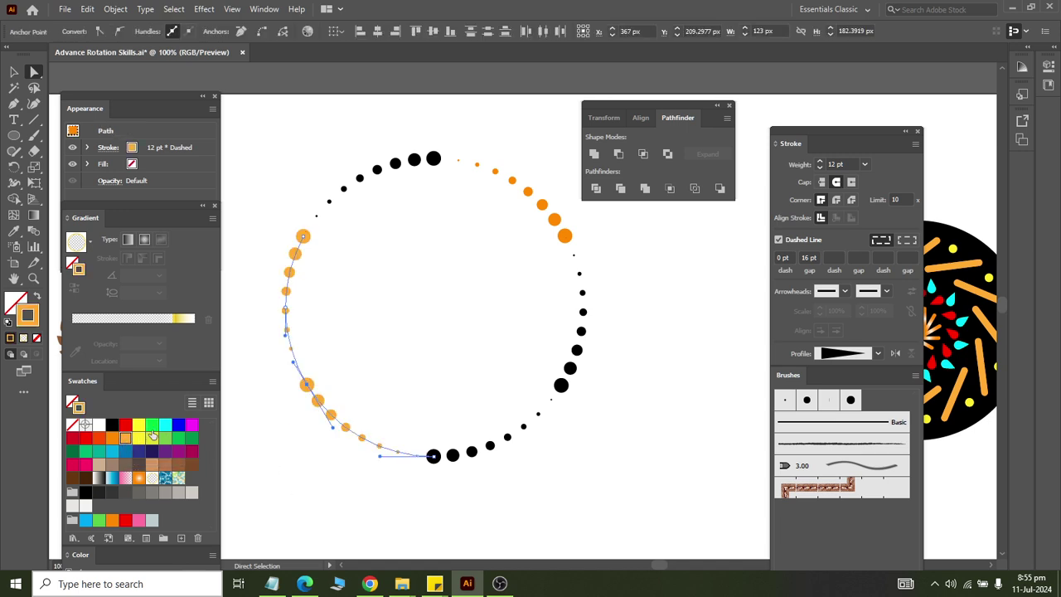
{"action": "key", "text": "ctrl+z"}
{"action": "left_click", "coordinate": [340, 443]}
{"action": "left_click_drag", "start_coordinate": [355, 396], "coordinate": [324, 450]}
{"action": "left_click", "coordinate": [125, 437]}
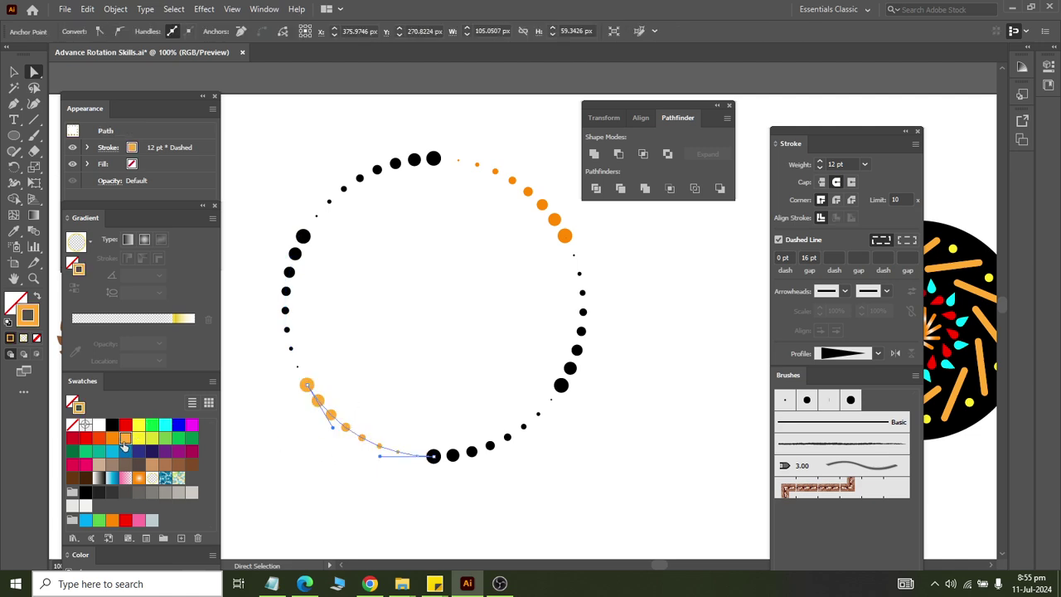
Colour the strokes of the right and left dotted arcs yellow
{"action": "left_click_drag", "start_coordinate": [603, 402], "coordinate": [539, 366]}
{"action": "left_click_drag", "start_coordinate": [651, 370], "coordinate": [442, 340]}
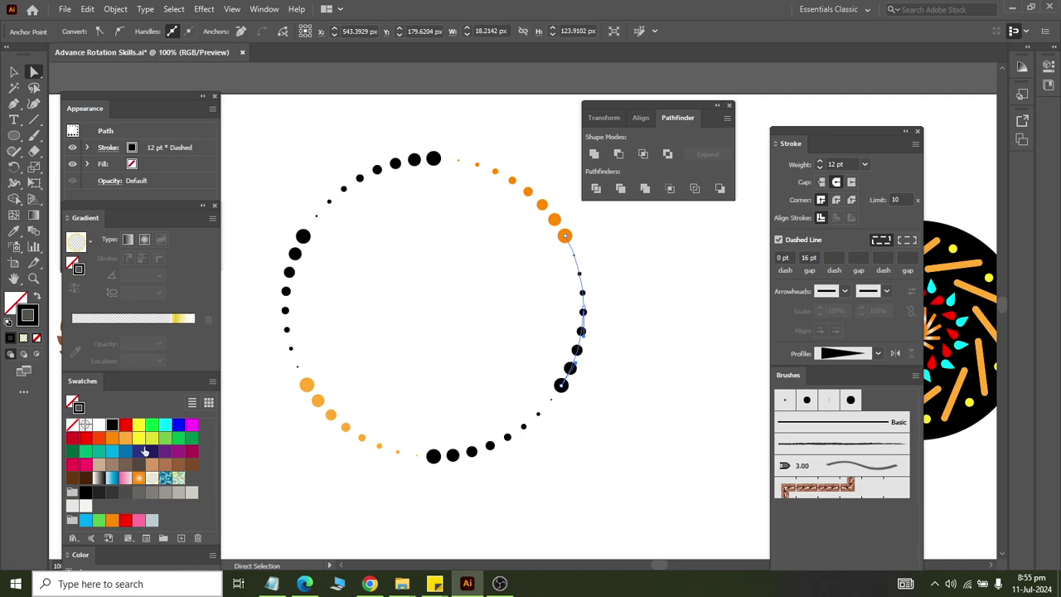
{"action": "left_click", "coordinate": [138, 438]}
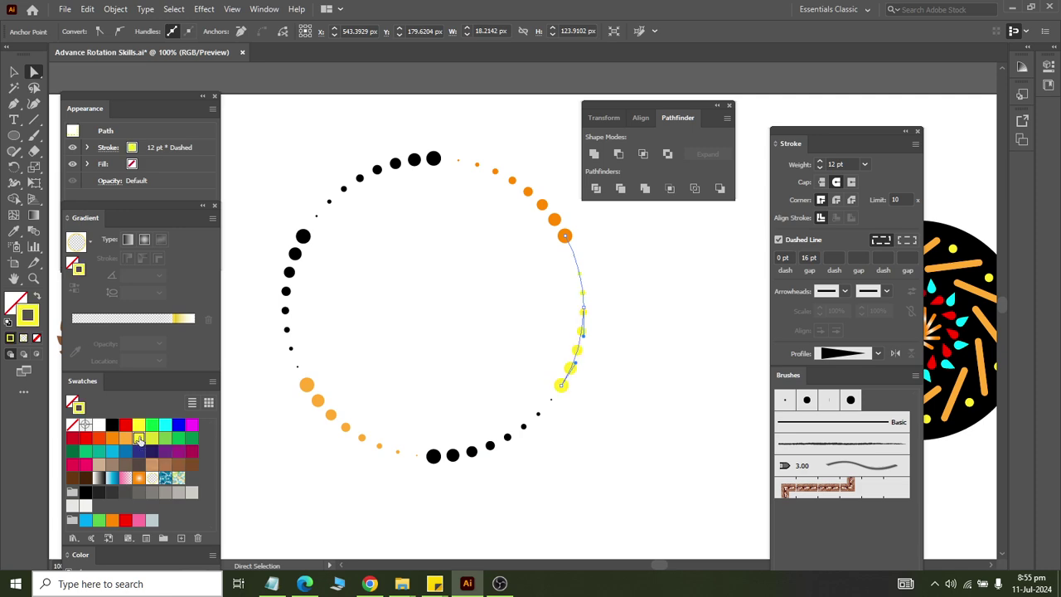
{"action": "left_click_drag", "start_coordinate": [251, 247], "coordinate": [349, 315]}
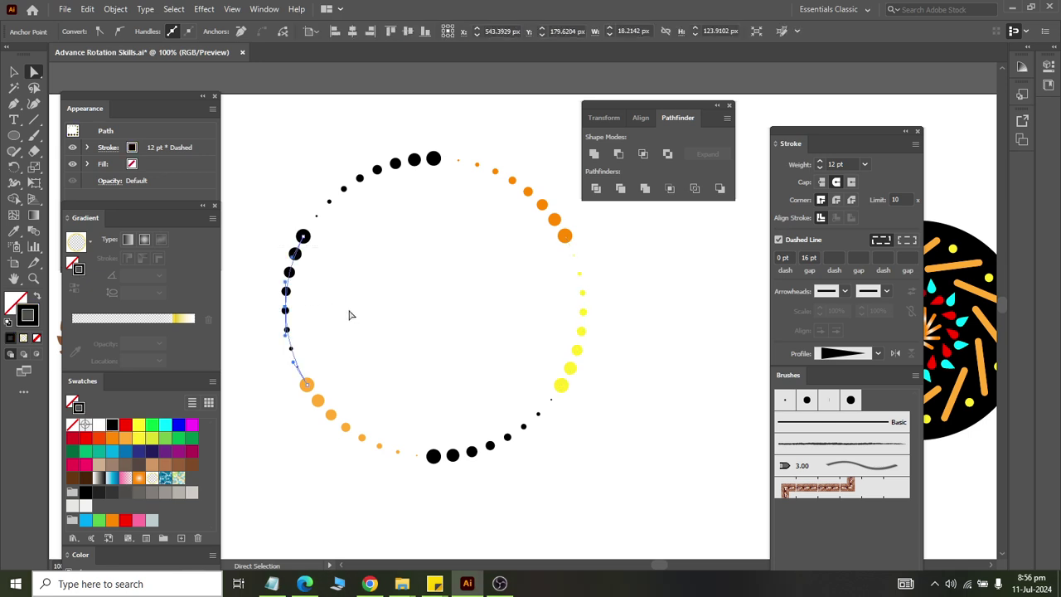
{"action": "left_click", "coordinate": [138, 438]}
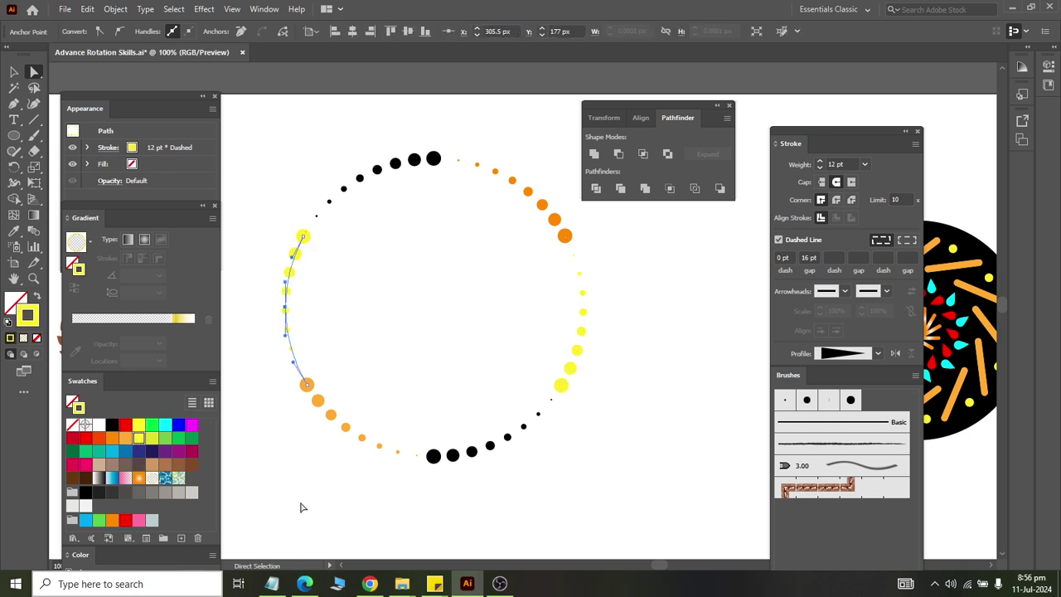
{"action": "left_click", "coordinate": [605, 460]}
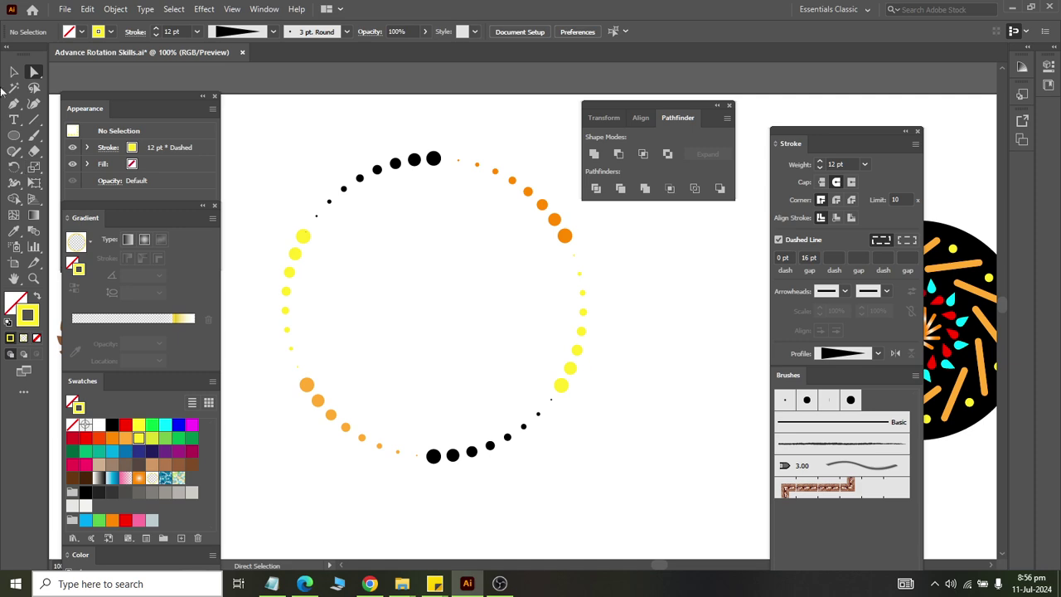
Select the whole dotted circle group and add a Distort & Transform > Transform effect
{"action": "left_click", "coordinate": [19, 75]}
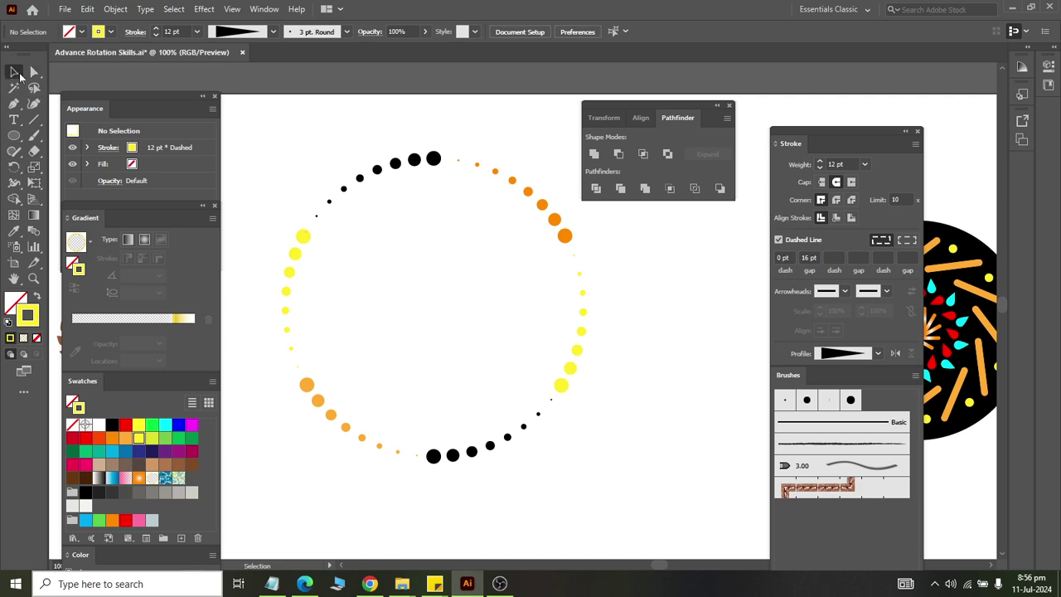
{"action": "left_click_drag", "start_coordinate": [251, 118], "coordinate": [692, 498]}
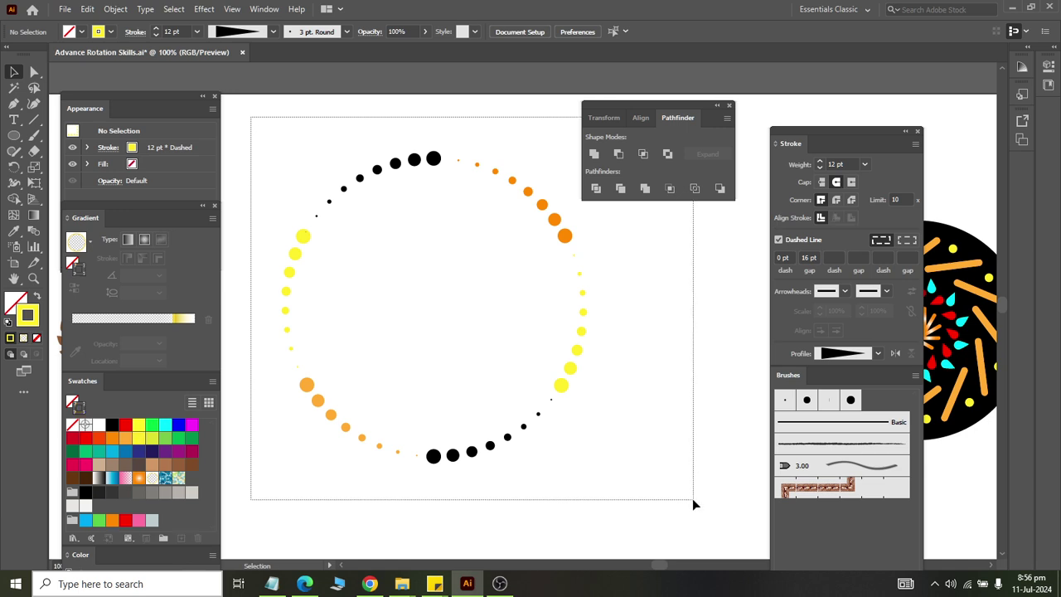
{"action": "left_click", "coordinate": [204, 9]}
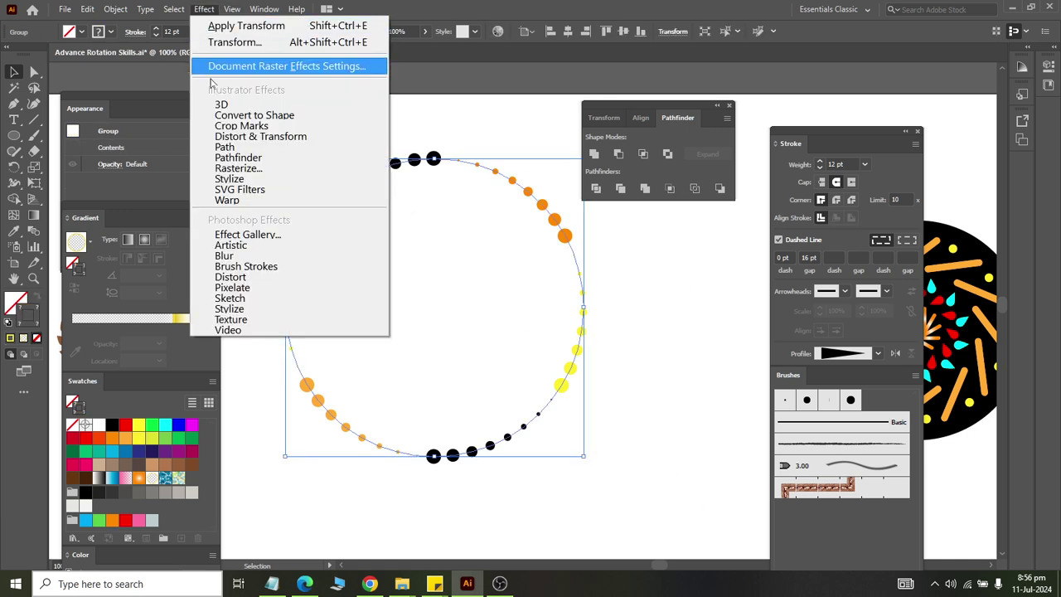
{"action": "mouse_move", "coordinate": [260, 136]}
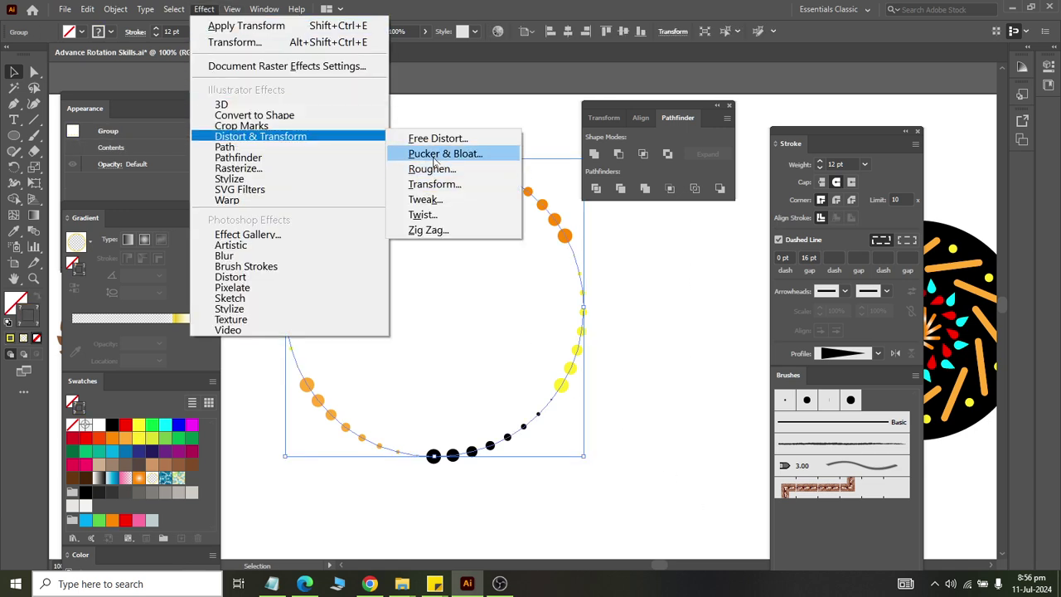
{"action": "left_click", "coordinate": [466, 186]}
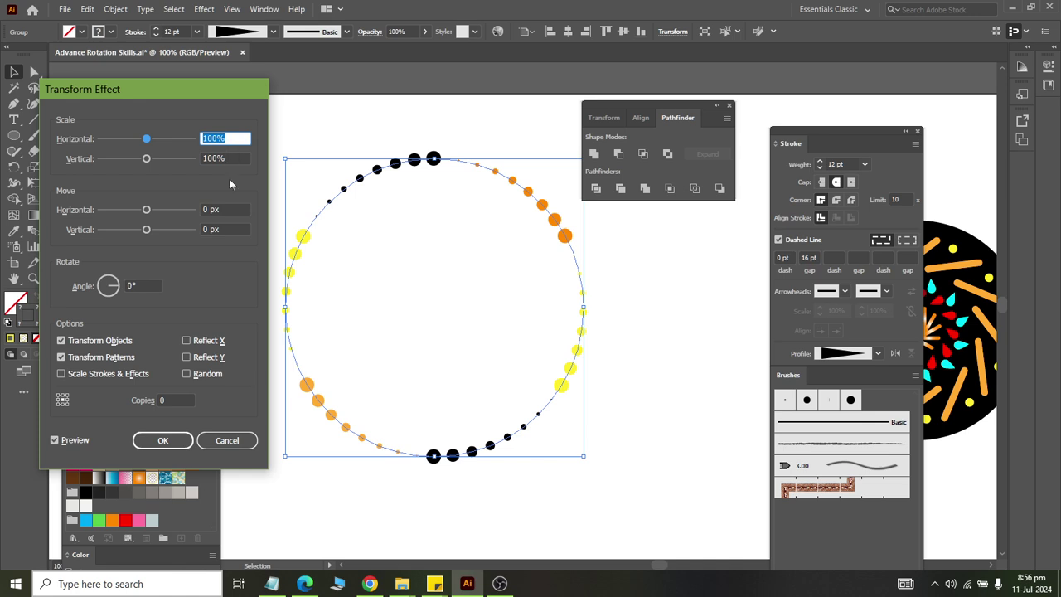
Set the Transform horizontal and vertical scale to 90%
{"action": "left_click", "coordinate": [176, 401]}
{"action": "type", "text": "1"}
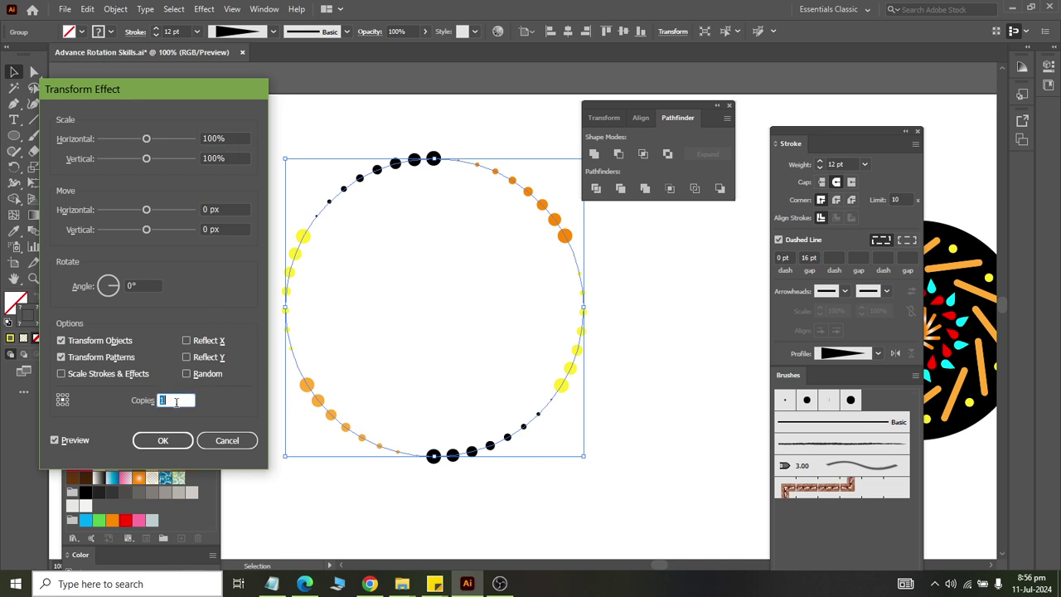
{"action": "left_click", "coordinate": [225, 138]}
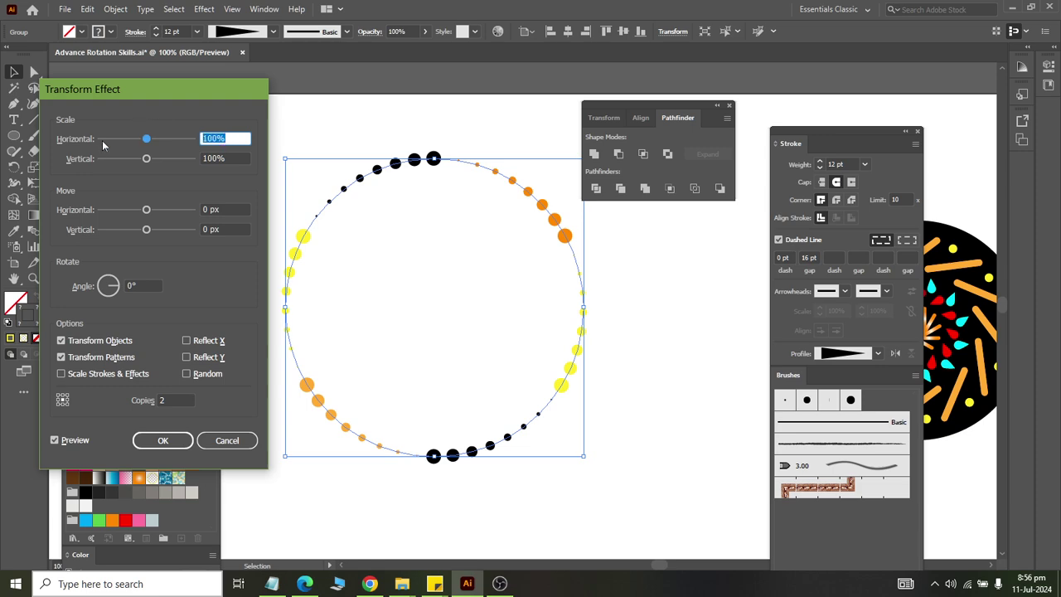
{"action": "type", "text": "90"}
{"action": "key", "text": "Tab"}
{"action": "type", "text": "90"}
{"action": "key", "text": "Tab"}
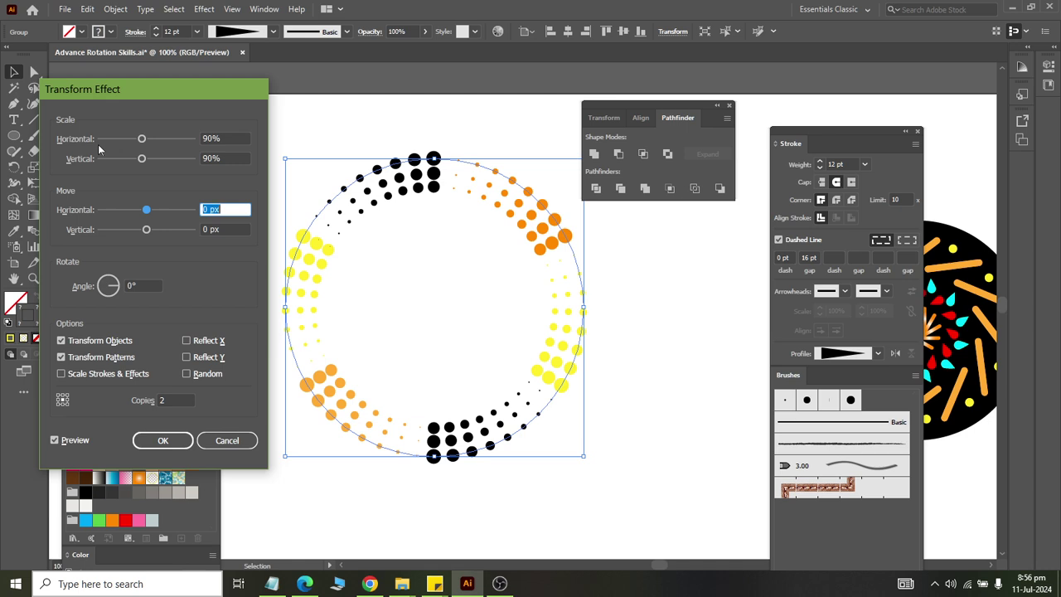
{"action": "key", "text": "shift+Tab"}
{"action": "key", "text": "shift+Tab"}
{"action": "type", "text": "92"}
{"action": "key", "text": "Tab"}
{"action": "type", "text": "92"}
{"action": "key", "text": "Tab"}
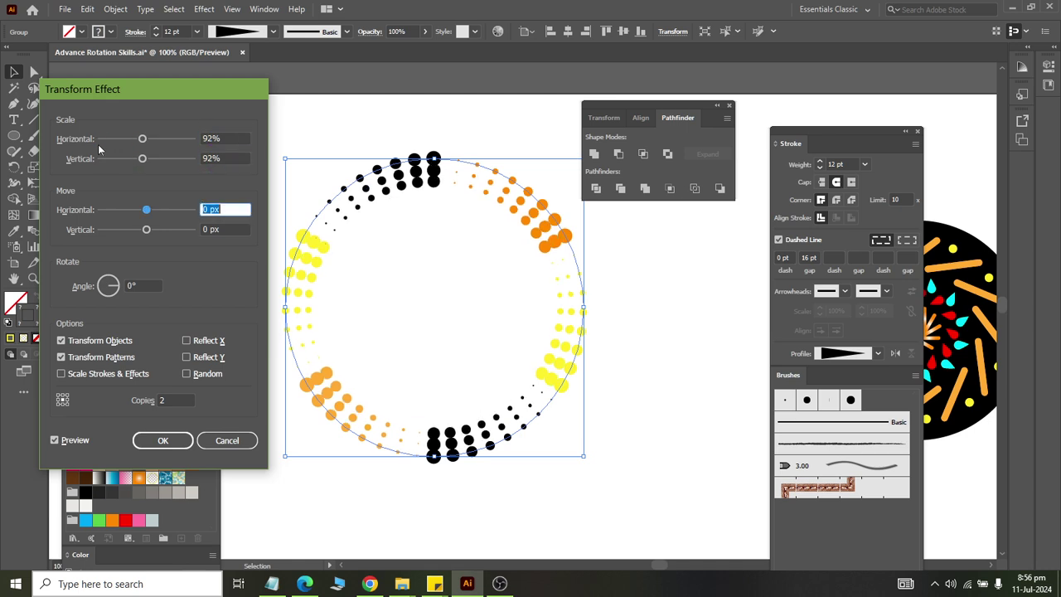
{"action": "key", "text": "shift+Tab"}
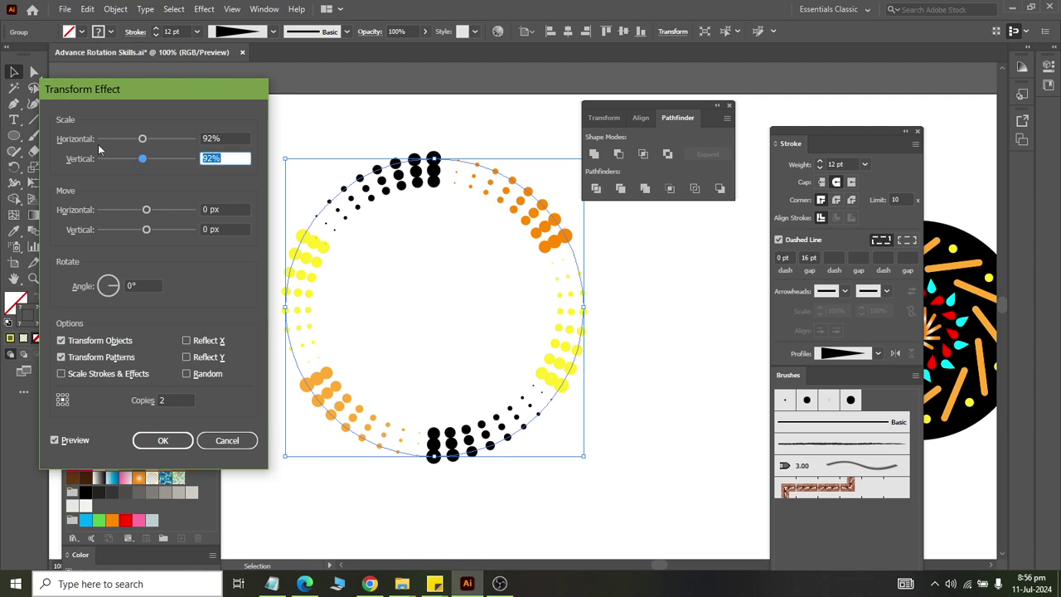
{"action": "key", "text": "shift+Tab"}
{"action": "type", "text": "90"}
{"action": "key", "text": "Tab"}
{"action": "type", "text": "90"}
{"action": "key", "text": "Tab"}
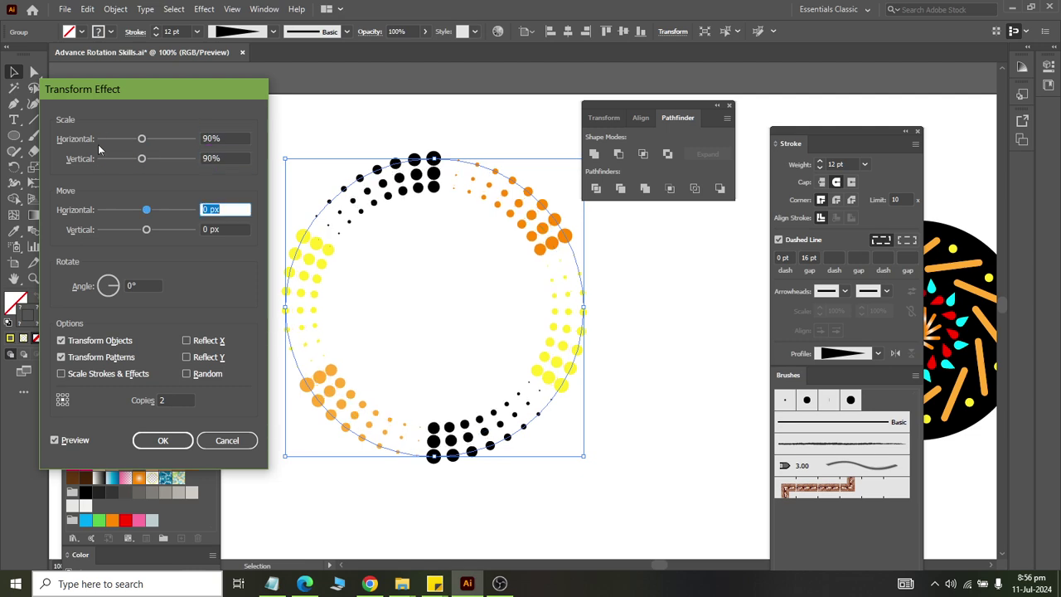
Set 26 copies with a 6° rotation angle and apply the effect
{"action": "double_click", "coordinate": [172, 400]}
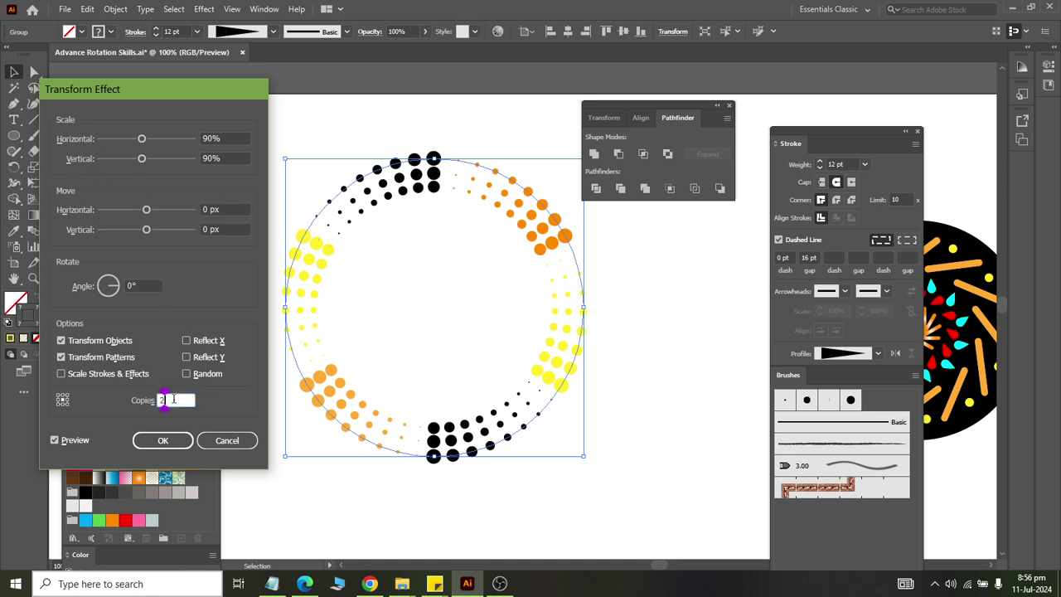
{"action": "type", "text": "10"}
{"action": "type", "text": "26"}
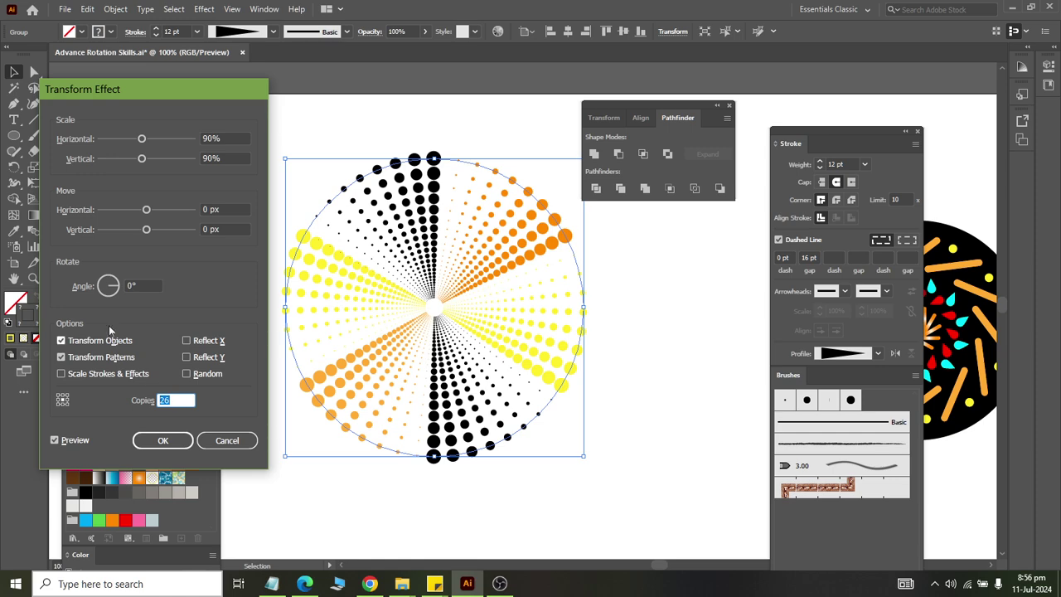
{"action": "left_click", "coordinate": [138, 284]}
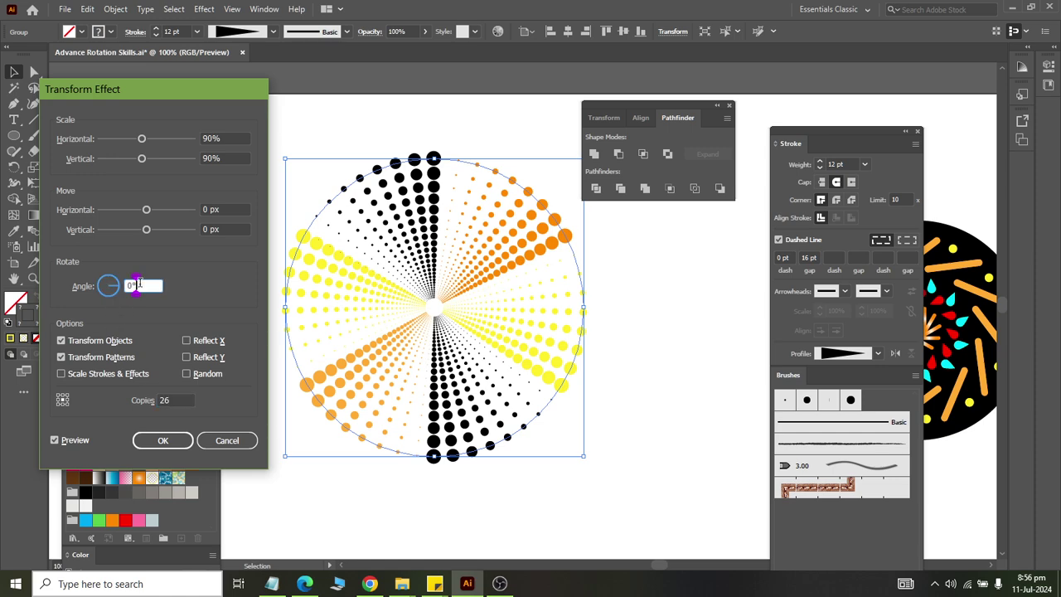
{"action": "key", "text": "Up"}
{"action": "key", "text": "Up"}
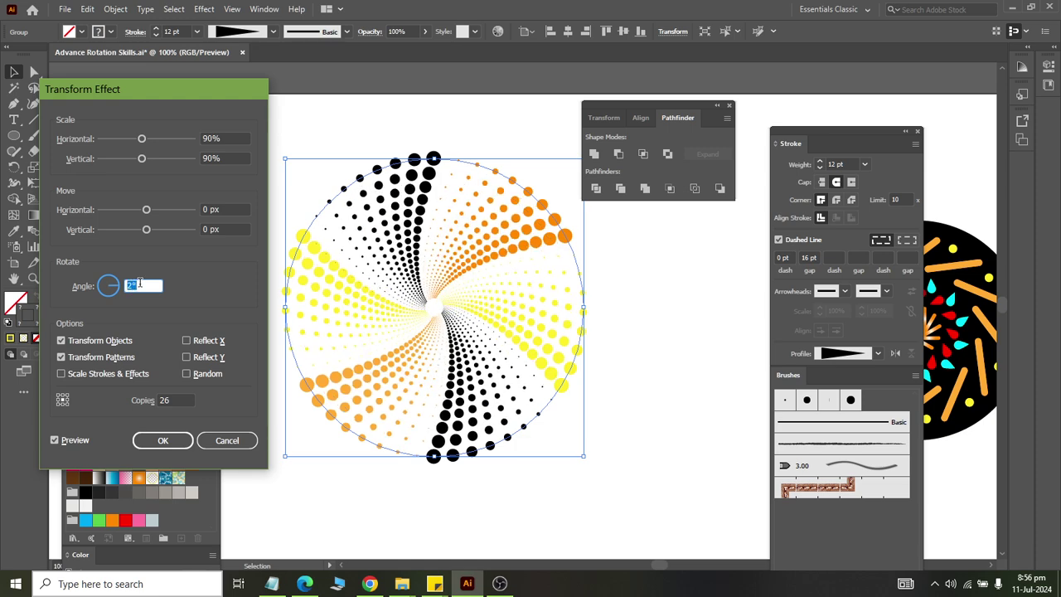
{"action": "key", "text": "Up"}
{"action": "key", "text": "Up"}
{"action": "key", "text": "Up"}
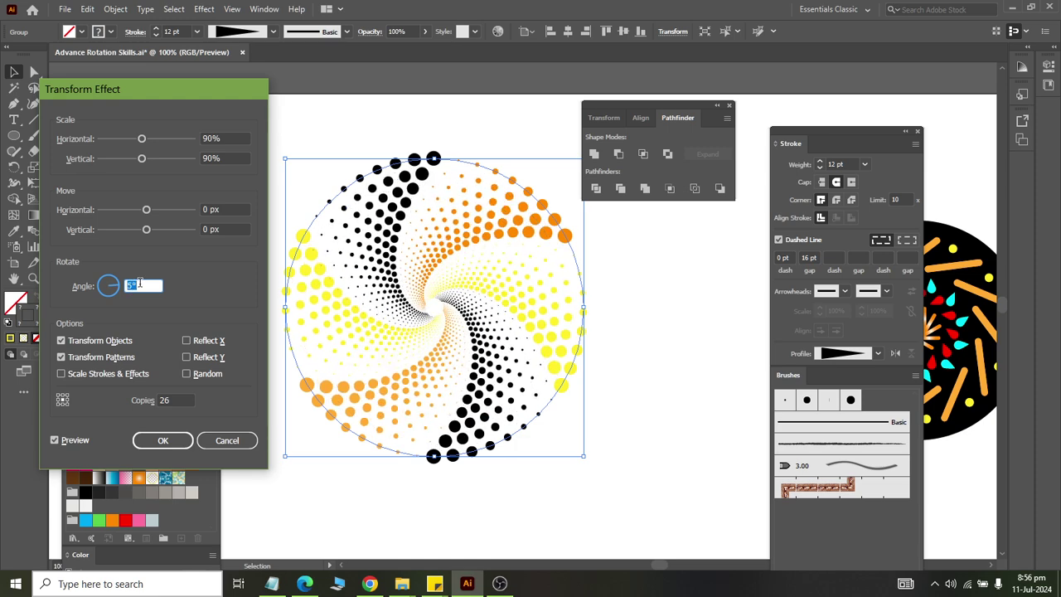
{"action": "key", "text": "Up"}
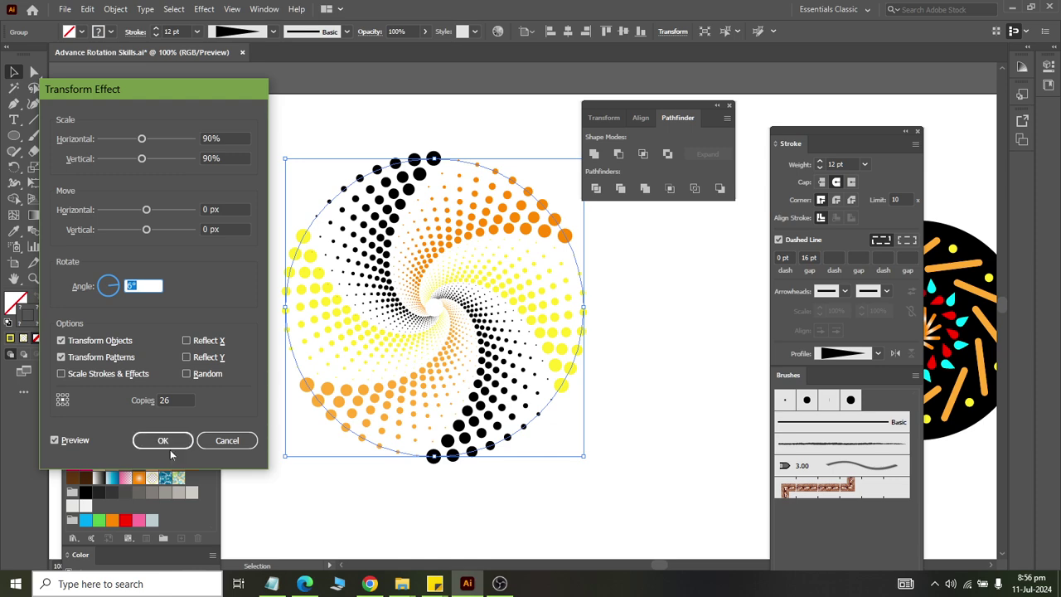
{"action": "left_click", "coordinate": [166, 440]}
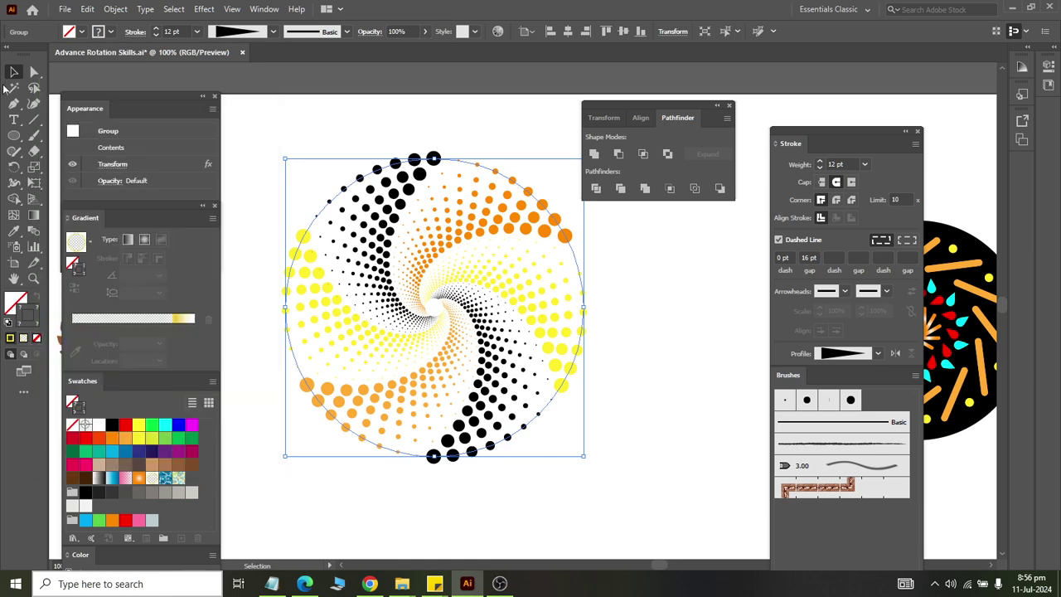
Draw a large circle around the spiral and fill it with black
{"action": "left_click", "coordinate": [13, 135]}
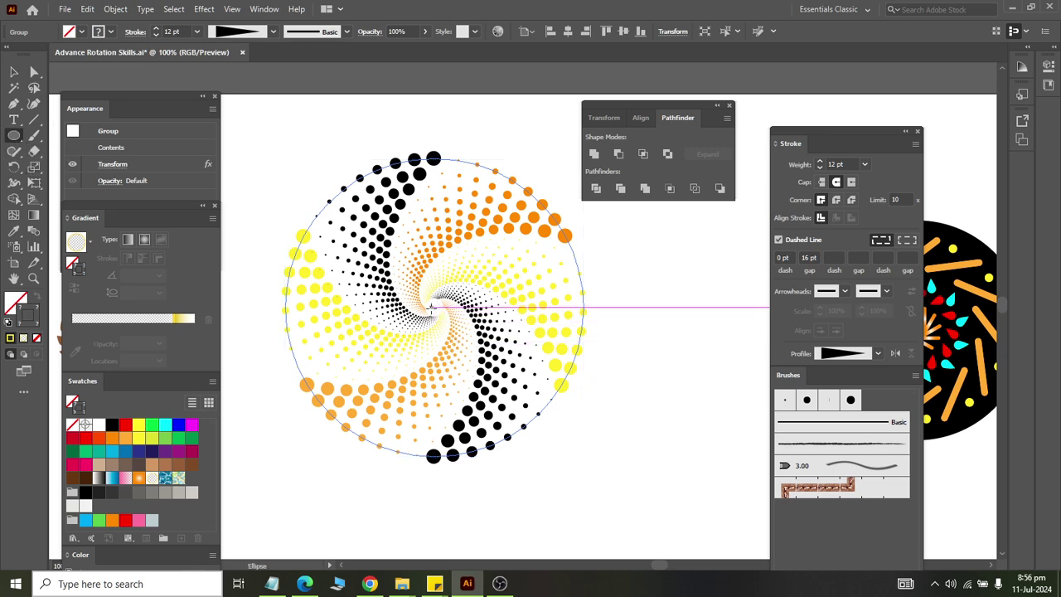
{"action": "left_click_drag", "start_coordinate": [433, 305], "coordinate": [632, 507]}
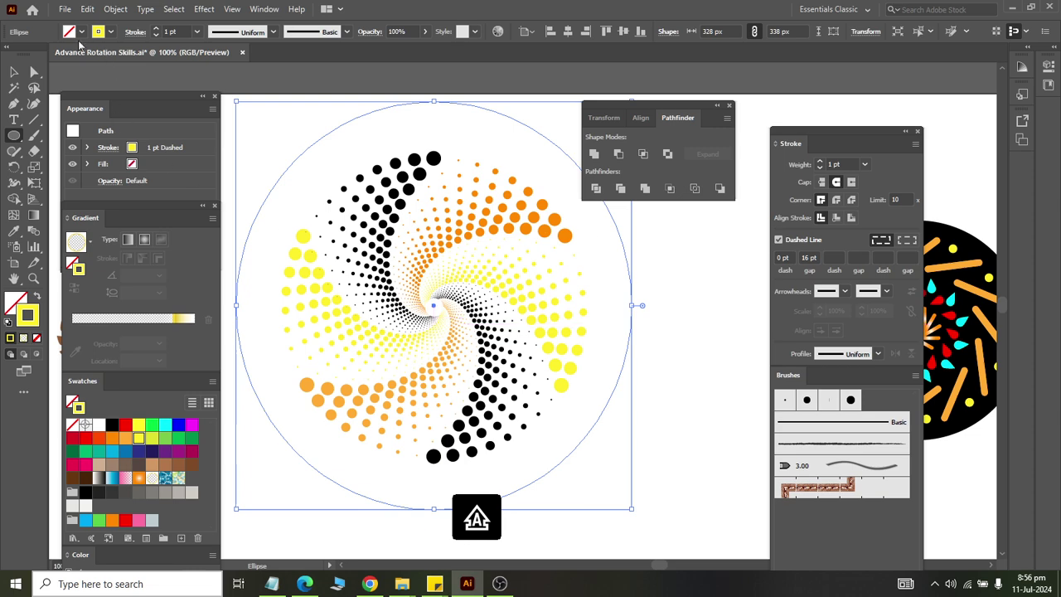
{"action": "left_click", "coordinate": [81, 31]}
{"action": "left_click", "coordinate": [37, 53]}
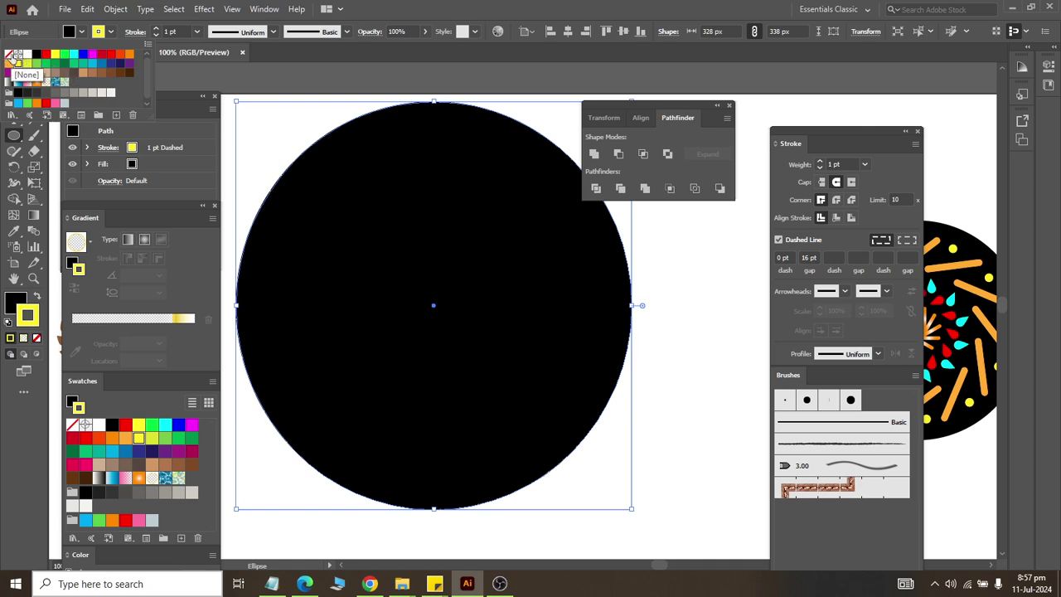
Send the black circle to the back, behind the dot spiral
{"action": "left_click", "coordinate": [13, 72]}
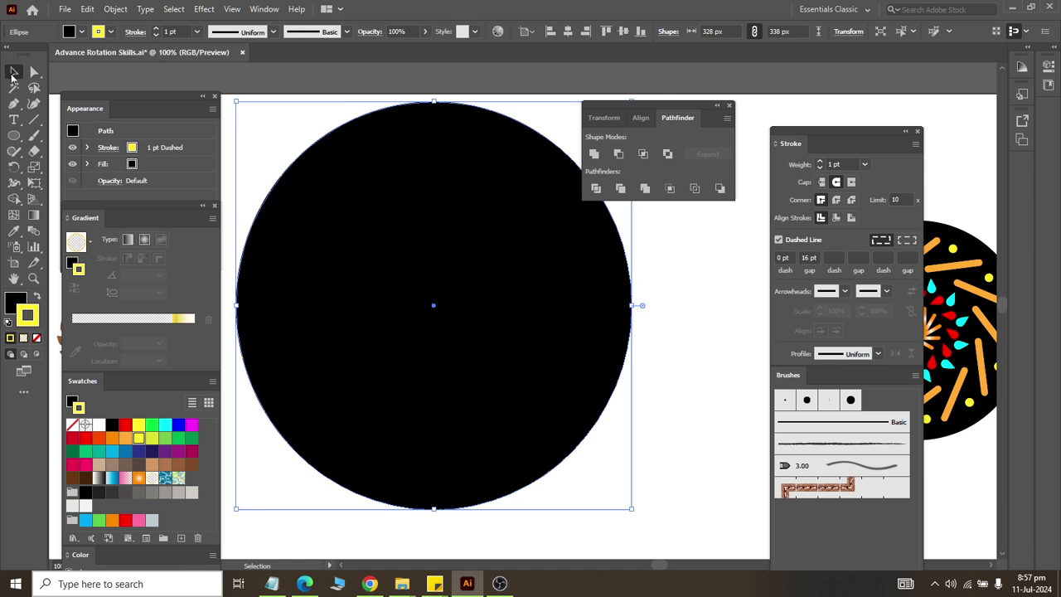
{"action": "left_click", "coordinate": [290, 118]}
{"action": "right_click", "coordinate": [427, 202]}
{"action": "mouse_move", "coordinate": [468, 452]}
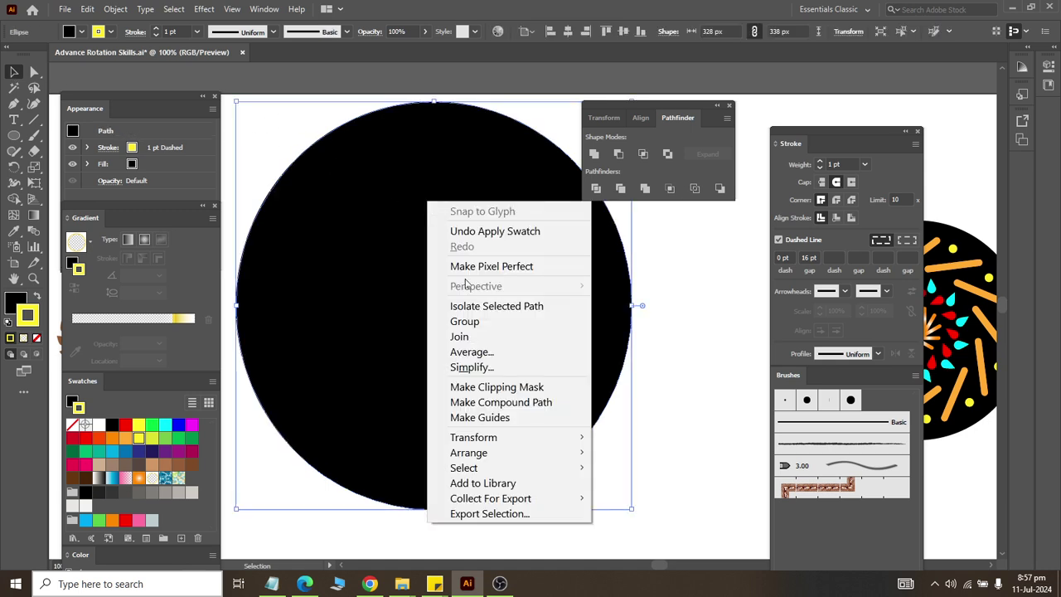
{"action": "left_click", "coordinate": [638, 497]}
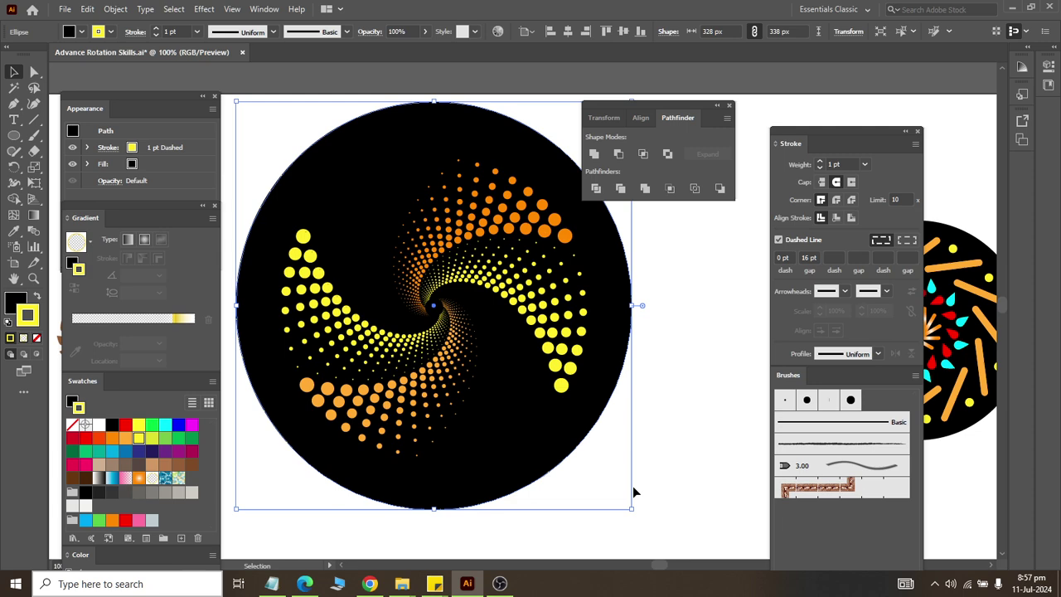
Select the black circle path and drag it aside to the lower right
{"action": "left_click", "coordinate": [362, 216]}
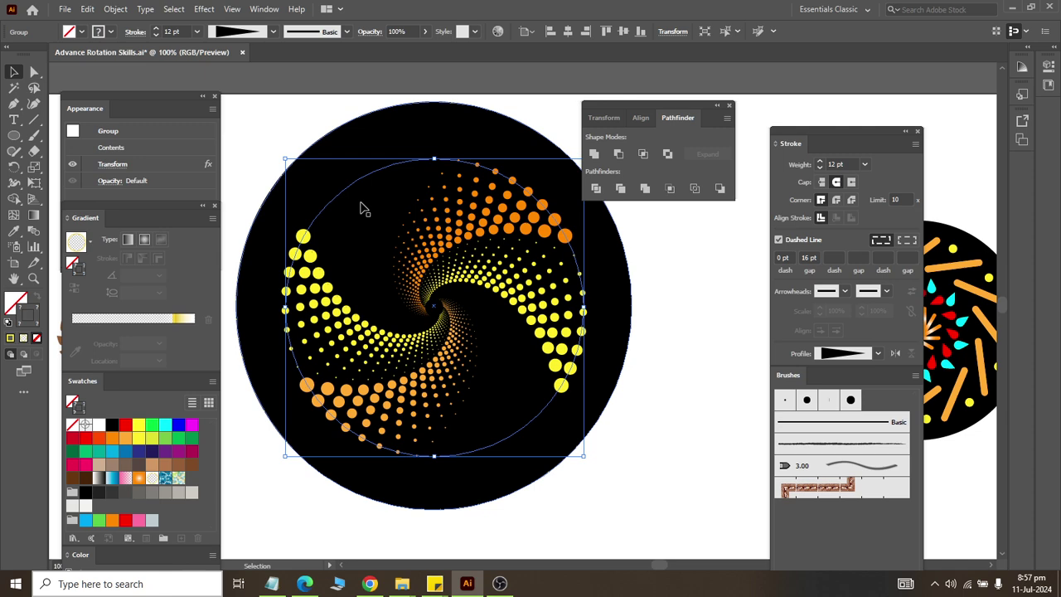
{"action": "left_click", "coordinate": [35, 74]}
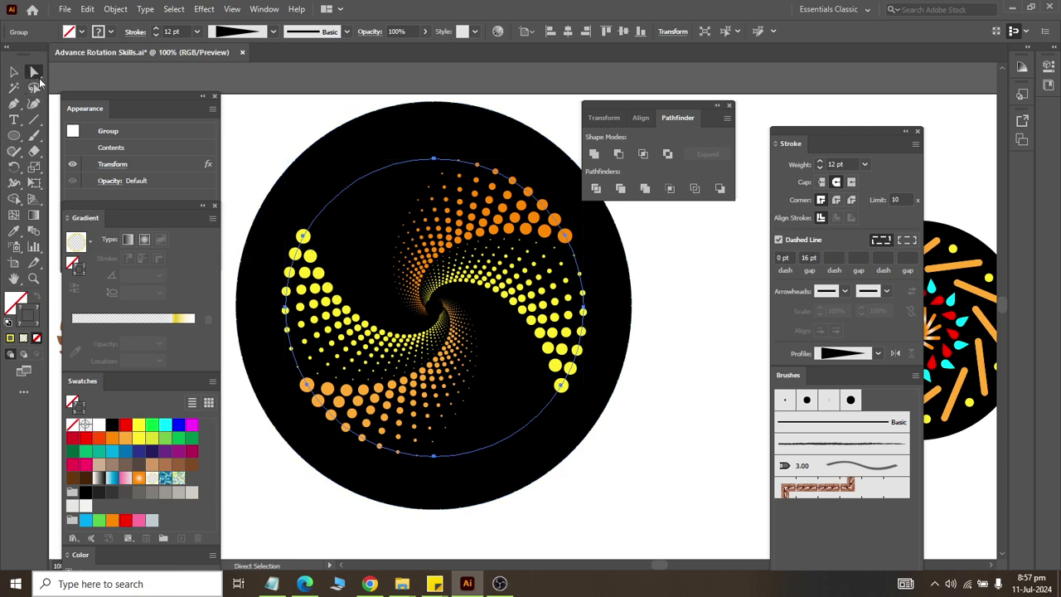
{"action": "left_click", "coordinate": [346, 199]}
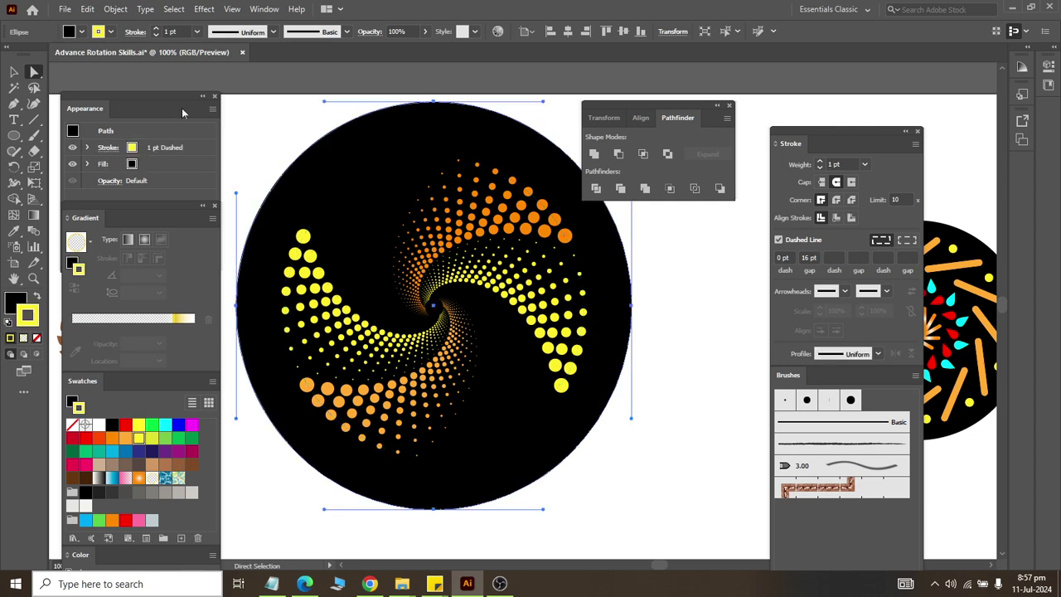
{"action": "key", "text": "v"}
{"action": "left_click_drag", "start_coordinate": [362, 148], "coordinate": [607, 454]}
Give the strokes of both black dotted arcs the blue gradient swatch
{"action": "left_click", "coordinate": [35, 75]}
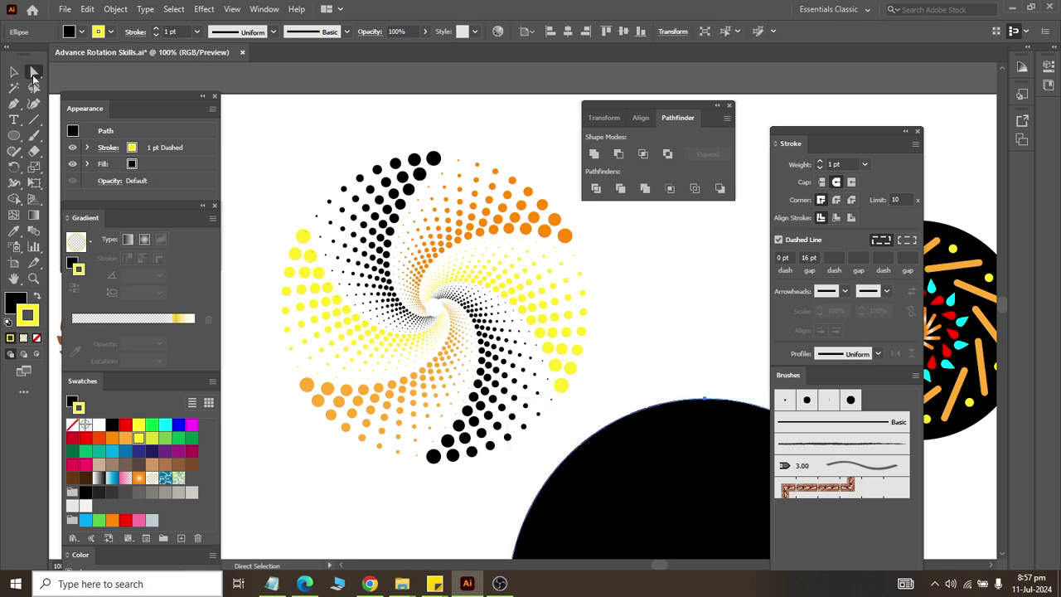
{"action": "left_click", "coordinate": [378, 159]}
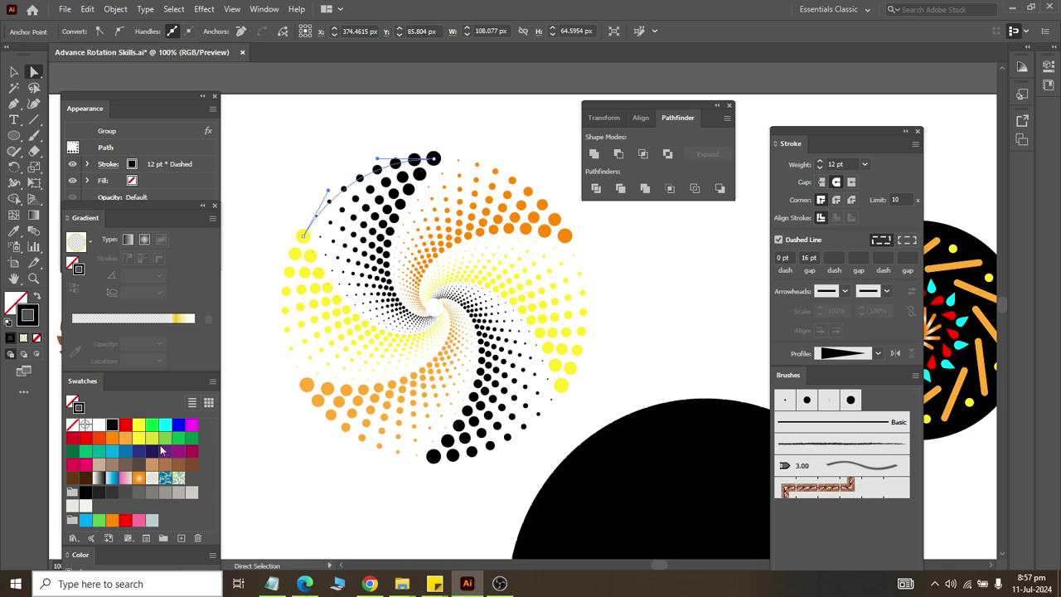
{"action": "left_click", "coordinate": [112, 479]}
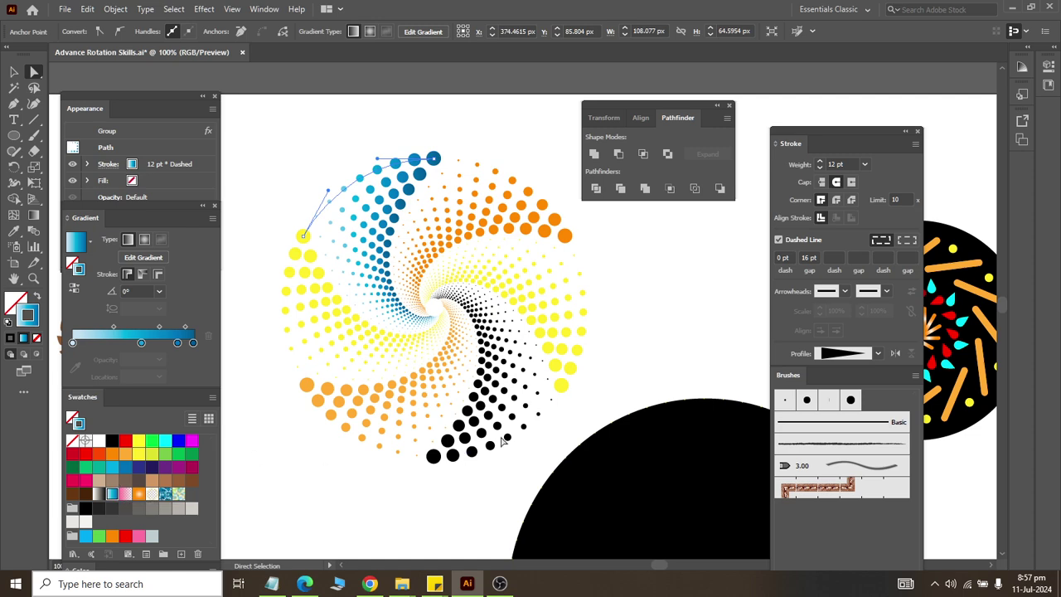
{"action": "left_click", "coordinate": [530, 426]}
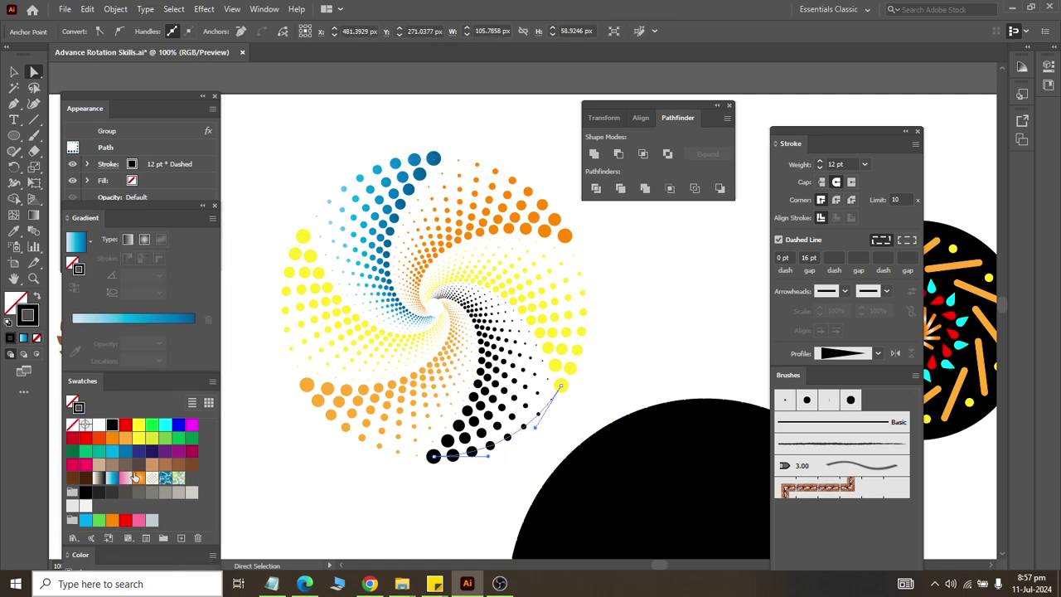
{"action": "left_click", "coordinate": [112, 479]}
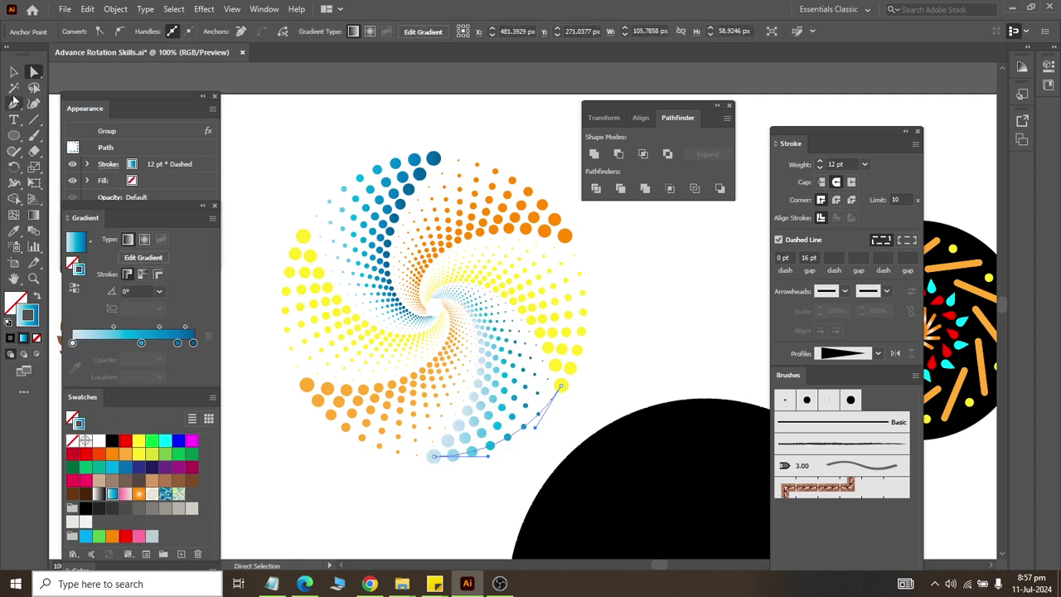
Drag the black circle back to sit centred behind the spiral, then deselect
{"action": "left_click", "coordinate": [13, 73]}
{"action": "left_click", "coordinate": [308, 122]}
{"action": "mouse_move", "coordinate": [558, 400]}
{"action": "left_mouse_down"}
{"action": "mouse_move", "coordinate": [371, 197]}
{"action": "mouse_move", "coordinate": [384, 208]}
{"action": "left_mouse_up"}
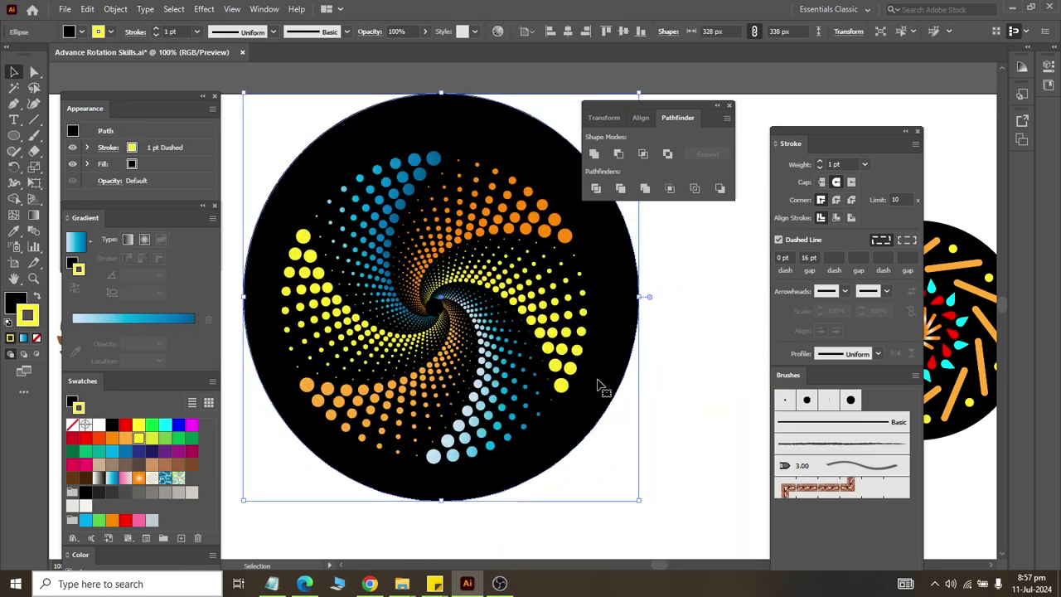
{"action": "left_click_drag", "start_coordinate": [570, 433], "coordinate": [565, 440]}
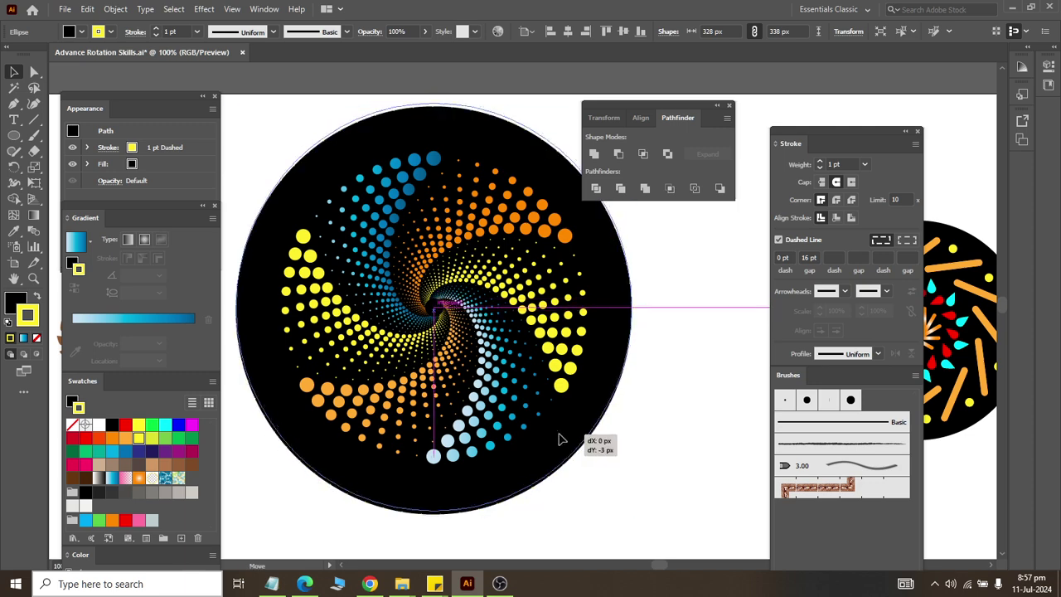
{"action": "left_click", "coordinate": [692, 374]}
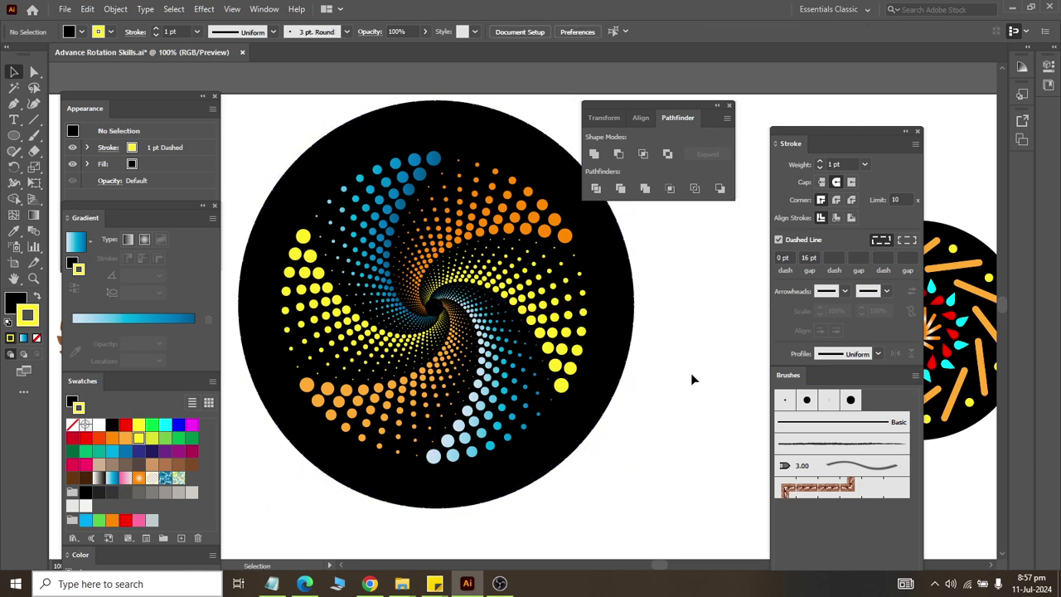